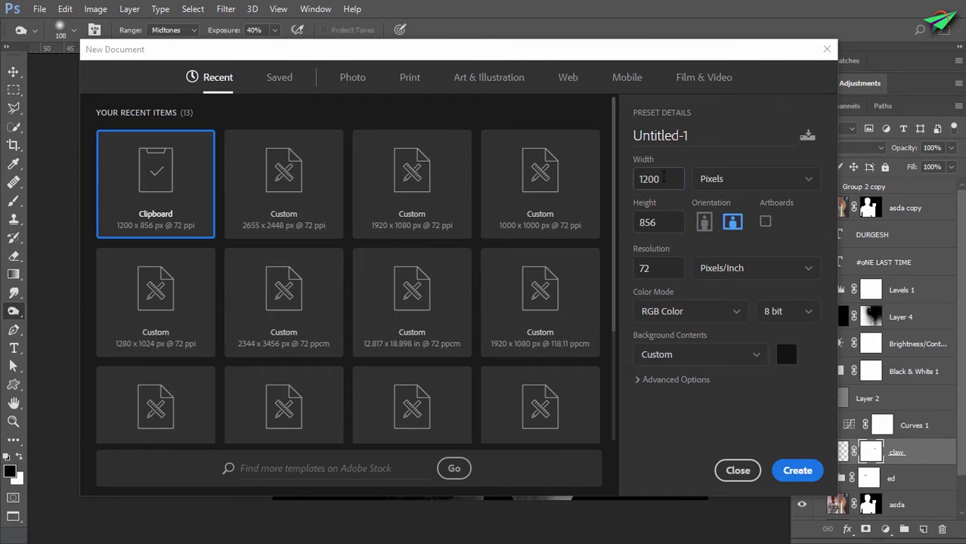
Step: Create a 2655 × 2448 px document with a 090909 near-black background
{"action": "double_click", "coordinate": [664, 179]}
{"action": "type", "text": "2"}
{"action": "type", "text": "655"}
{"action": "key", "text": "Tab"}
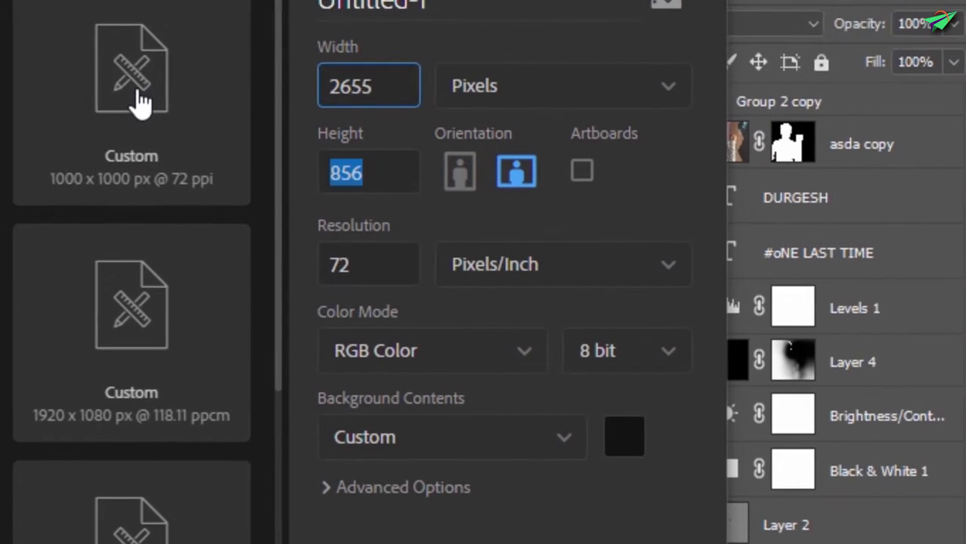
{"action": "type", "text": "2448"}
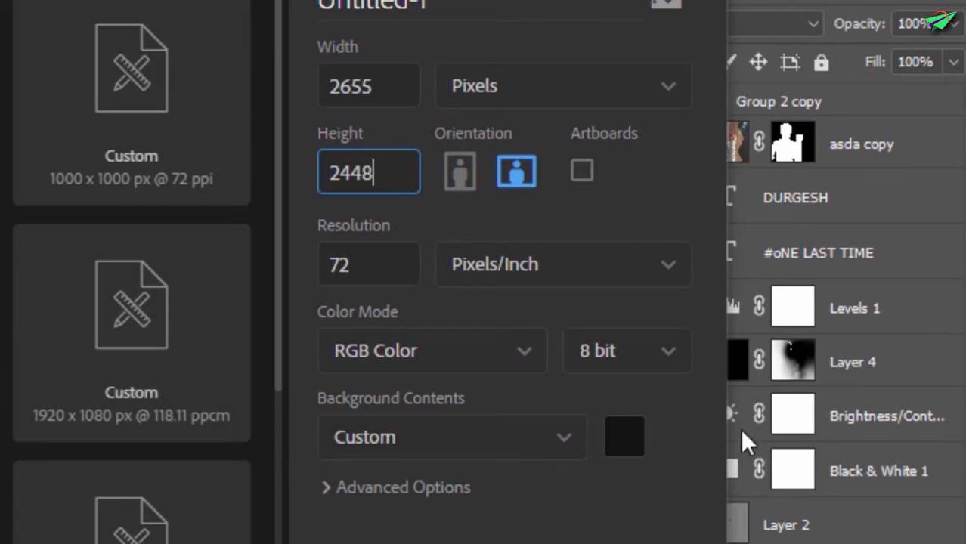
{"action": "left_click", "coordinate": [631, 437]}
{"action": "type", "text": "090909"}
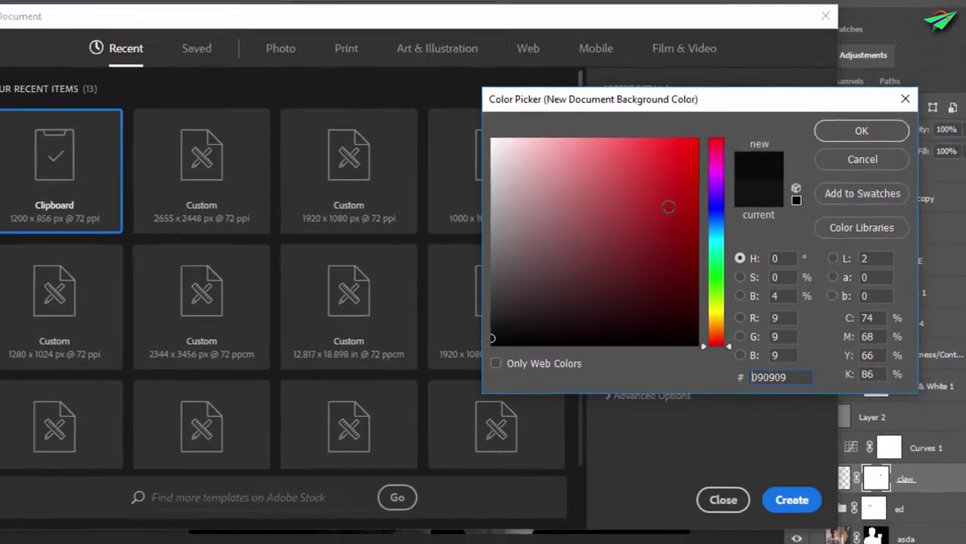
{"action": "key", "text": "Return"}
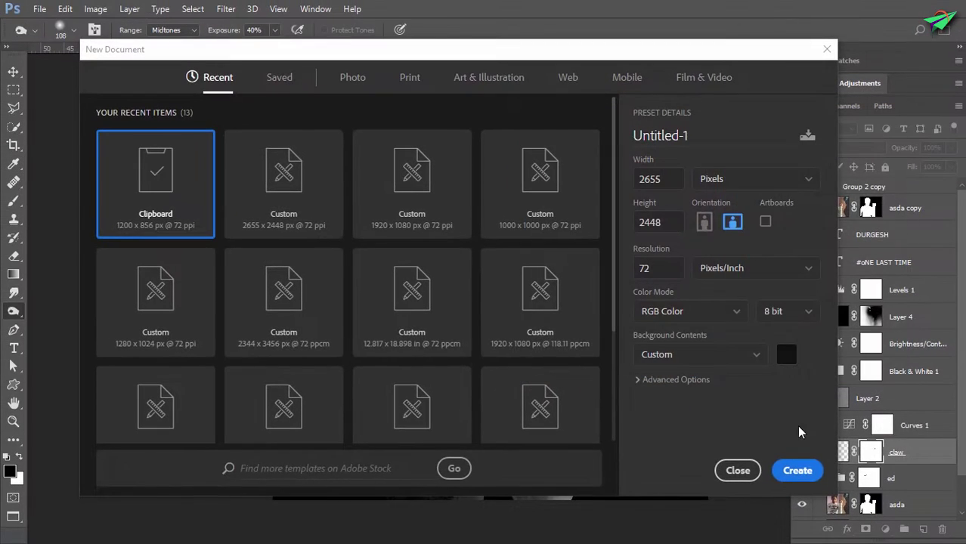
{"action": "left_click", "coordinate": [798, 467]}
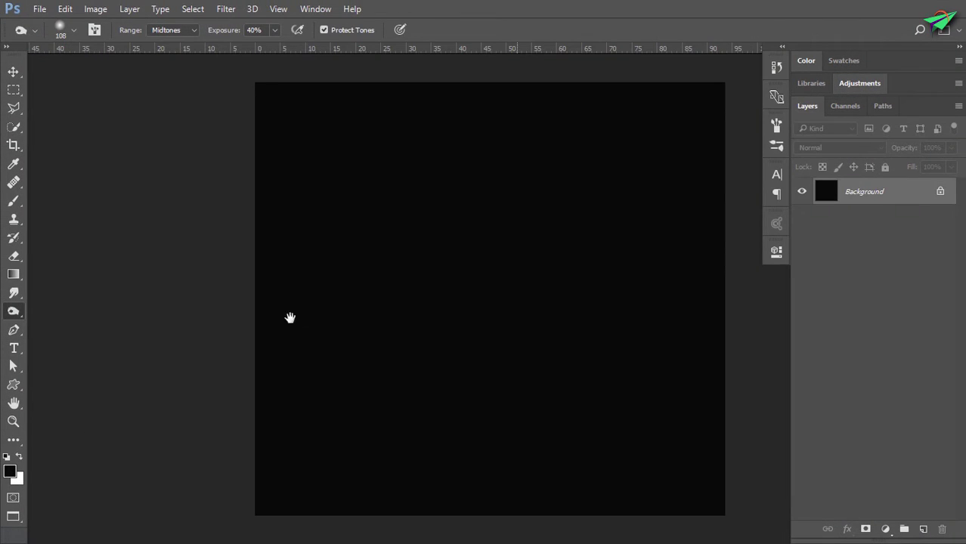
Step: Embed the Char photo onto the black canvas and commit its placement
{"action": "left_click", "coordinate": [40, 10]}
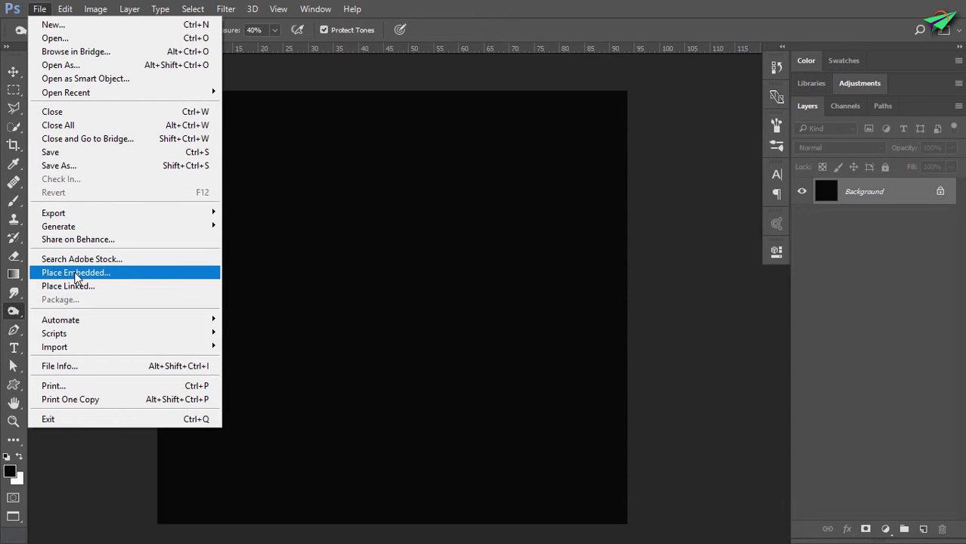
{"action": "left_click", "coordinate": [108, 272]}
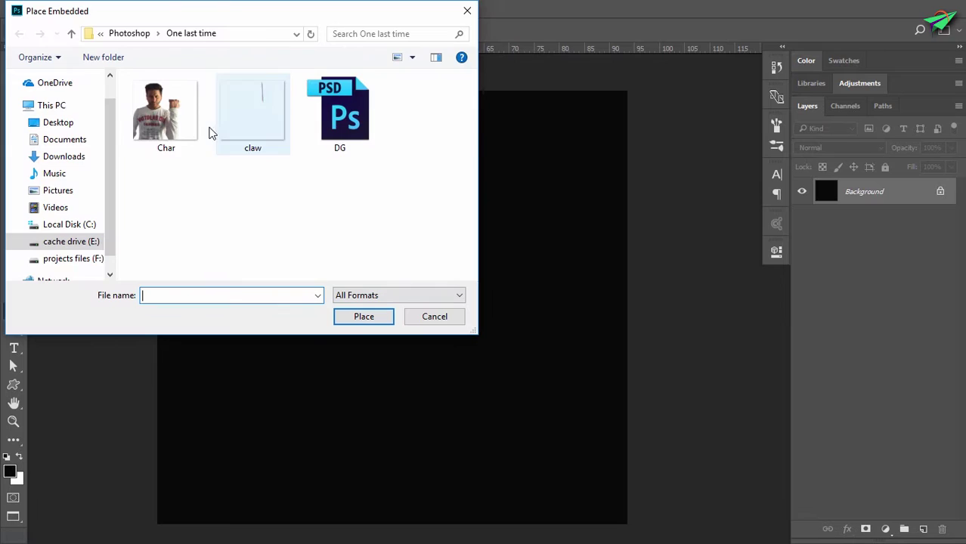
{"action": "double_click", "coordinate": [140, 128]}
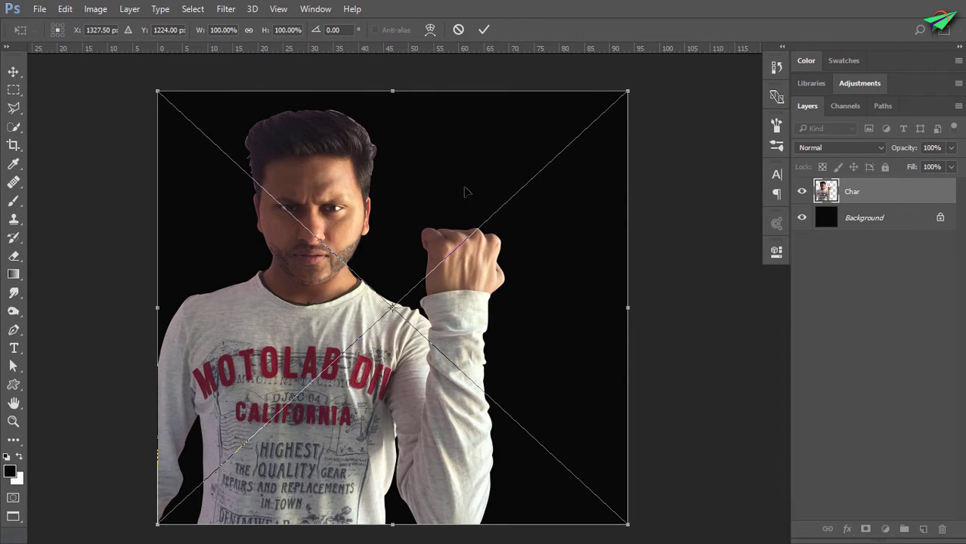
{"action": "left_click", "coordinate": [484, 30]}
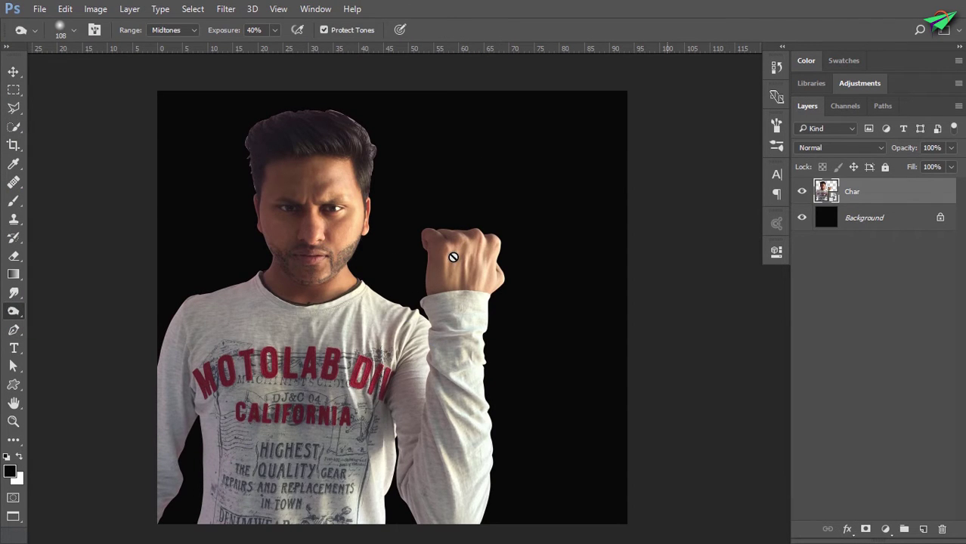
{"action": "scroll", "coordinate": [461, 267], "scroll_direction": "down", "scroll_amount": 1}
{"action": "scroll", "coordinate": [465, 268], "scroll_direction": "down", "scroll_amount": 1}
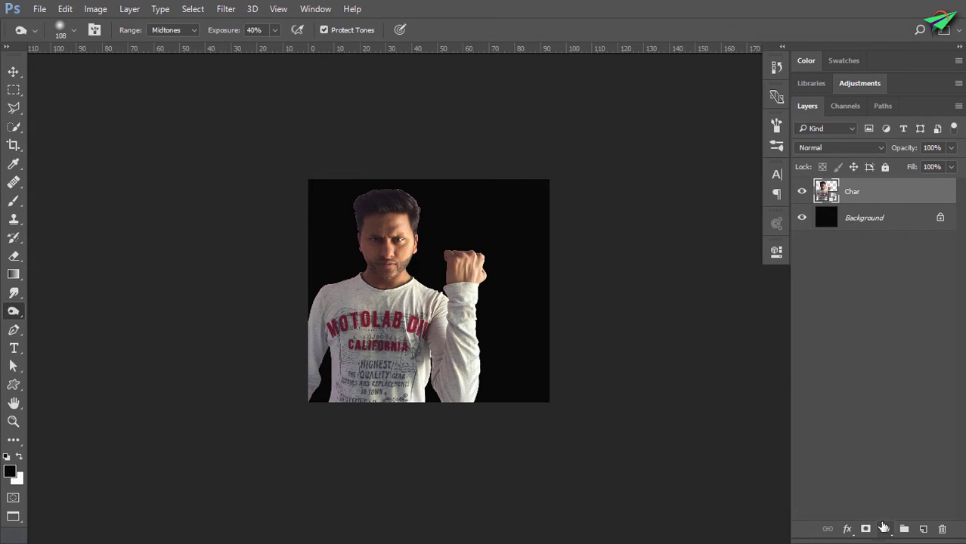
{"action": "scroll", "coordinate": [660, 375], "scroll_direction": "up", "scroll_amount": 1}
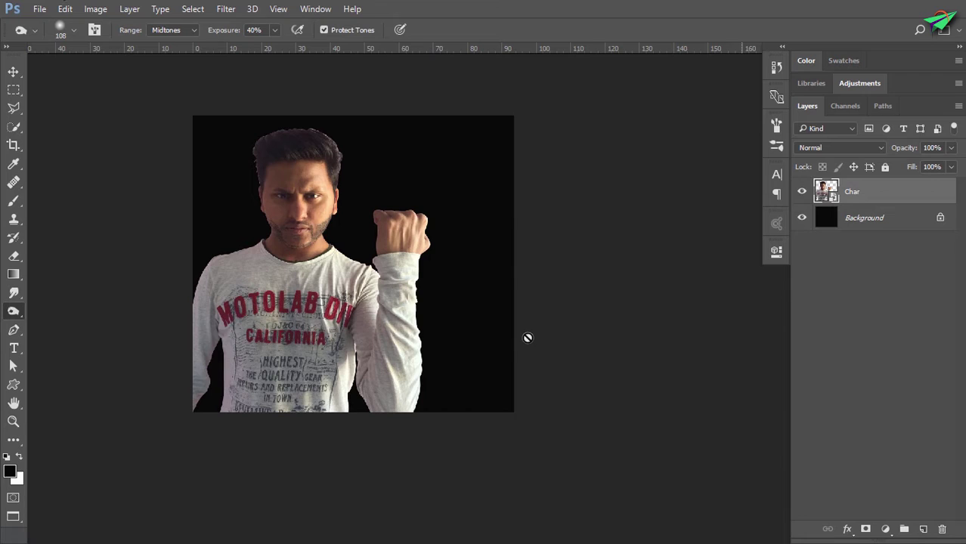
Step: Pan the view to recentre the portrait on screen
{"action": "mouse_move", "coordinate": [394, 297]}
{"action": "left_mouse_down"}
{"action": "mouse_move", "coordinate": [469, 323]}
{"action": "mouse_move", "coordinate": [445, 296]}
{"action": "left_mouse_up"}
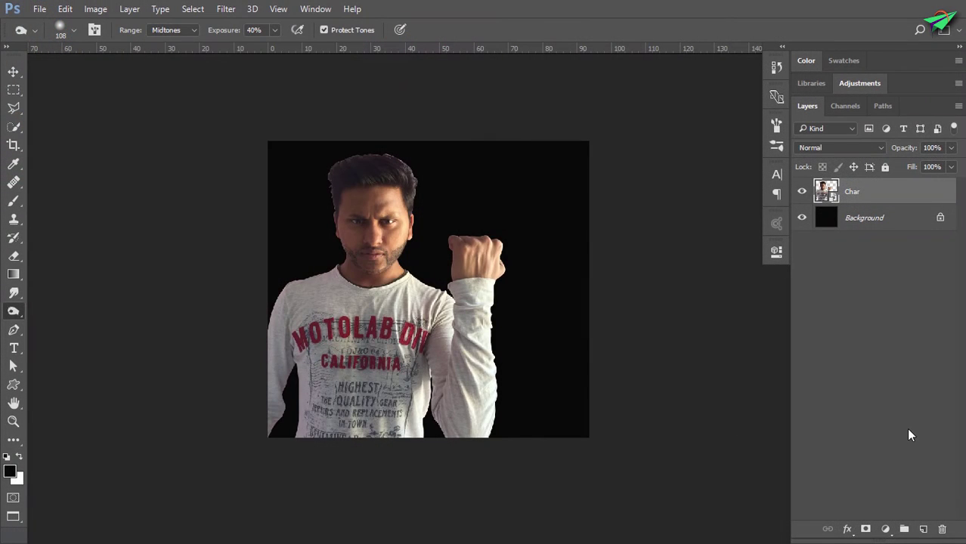
Step: Add a Black & White adjustment with Auto, dropping Cyans, Blues and Greens to -200
{"action": "left_click", "coordinate": [885, 529]}
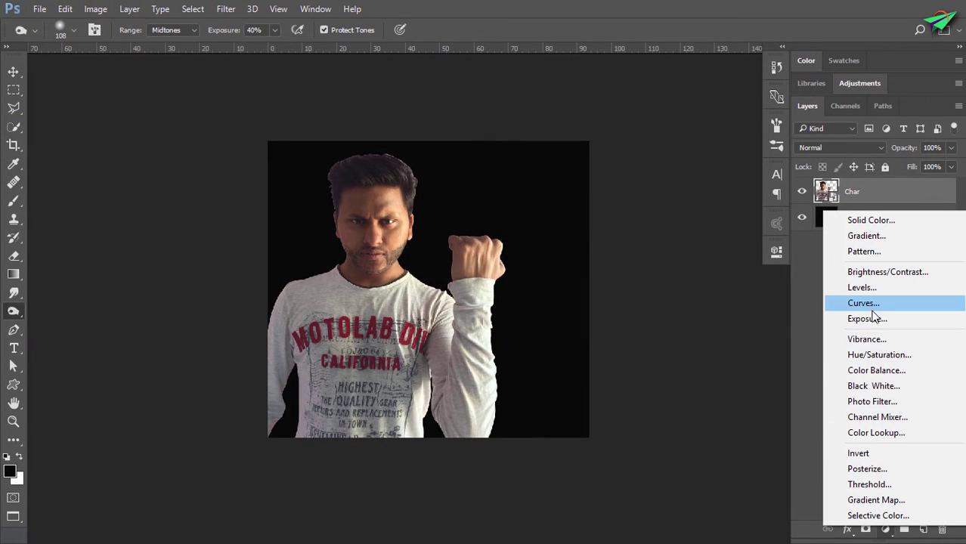
{"action": "left_click", "coordinate": [890, 387]}
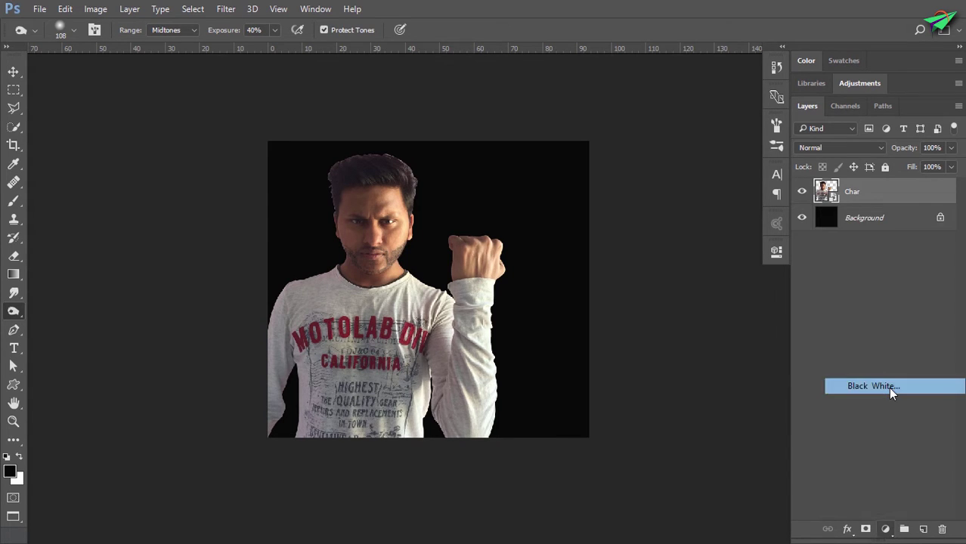
{"action": "left_click", "coordinate": [731, 311]}
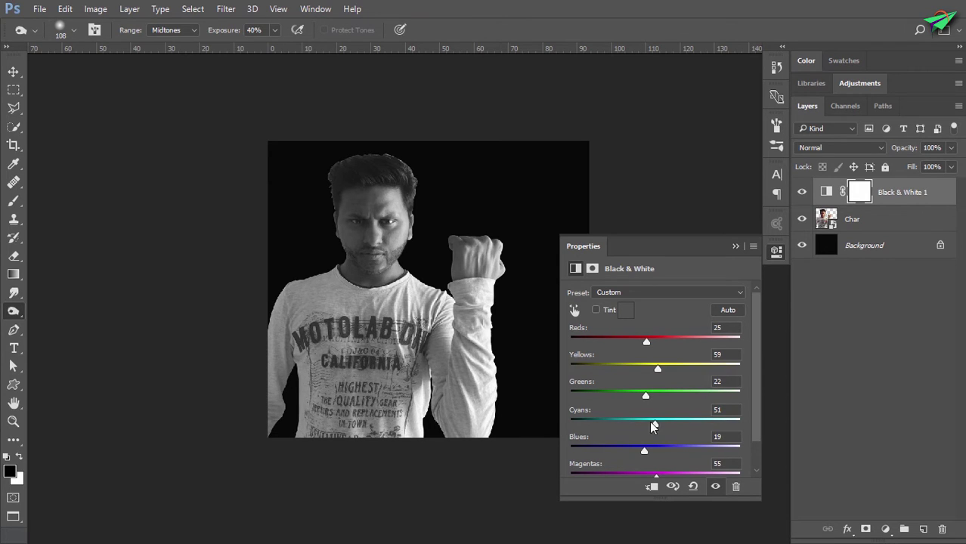
{"action": "left_click_drag", "start_coordinate": [651, 422], "coordinate": [561, 427]}
{"action": "left_click_drag", "start_coordinate": [645, 450], "coordinate": [541, 450]}
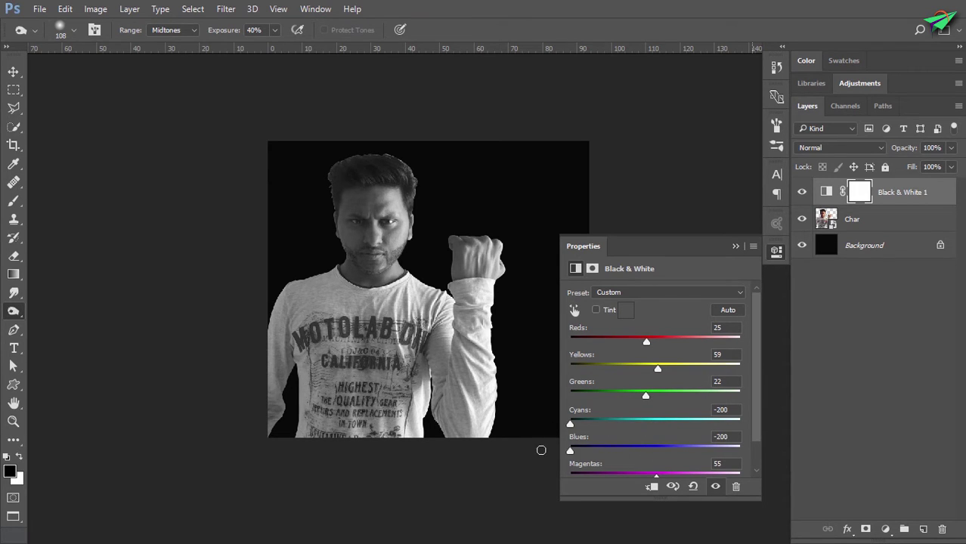
{"action": "left_click_drag", "start_coordinate": [646, 395], "coordinate": [625, 395]}
{"action": "left_click_drag", "start_coordinate": [564, 401], "coordinate": [569, 395]}
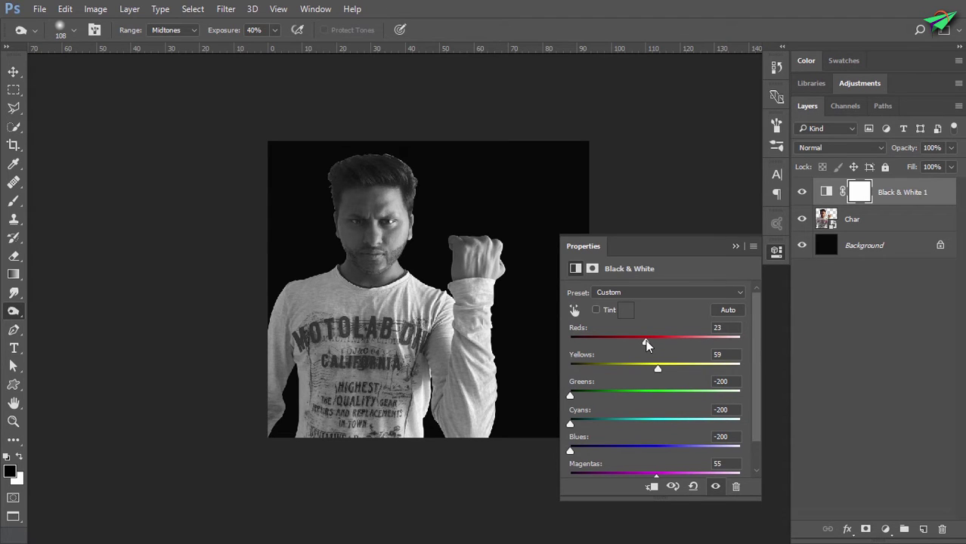
Step: Fine-tune the Reds, Yellows and Magentas values for darker skin tones
{"action": "mouse_move", "coordinate": [646, 343]}
{"action": "left_mouse_down"}
{"action": "mouse_move", "coordinate": [589, 341]}
{"action": "mouse_move", "coordinate": [704, 345]}
{"action": "mouse_move", "coordinate": [649, 352]}
{"action": "left_mouse_up"}
{"action": "left_click_drag", "start_coordinate": [644, 351], "coordinate": [644, 351]}
{"action": "key", "text": "Up"}
{"action": "mouse_move", "coordinate": [660, 371]}
{"action": "left_mouse_down"}
{"action": "mouse_move", "coordinate": [626, 375]}
{"action": "mouse_move", "coordinate": [656, 379]}
{"action": "mouse_move", "coordinate": [637, 380]}
{"action": "left_mouse_up"}
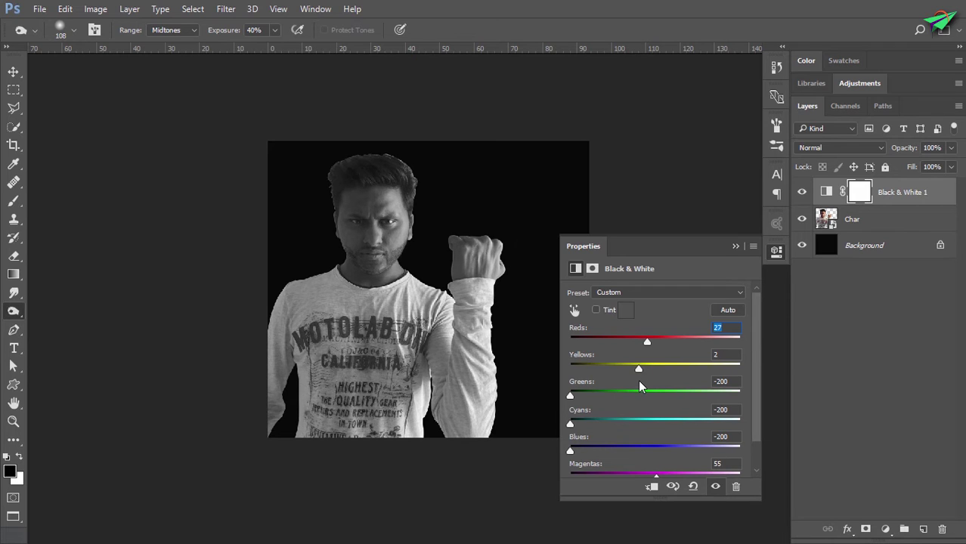
{"action": "mouse_move", "coordinate": [655, 475]}
{"action": "left_mouse_down"}
{"action": "mouse_move", "coordinate": [727, 469]}
{"action": "mouse_move", "coordinate": [586, 441]}
{"action": "left_mouse_up"}
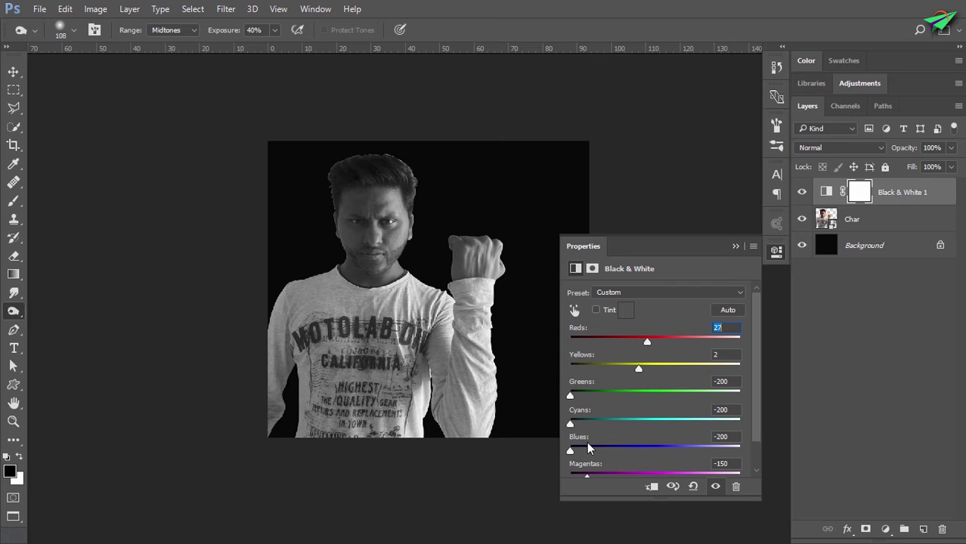
Step: Add a layer mask to the Char layer and set up a 67-pixel brush
{"action": "left_click", "coordinate": [776, 251]}
{"action": "left_click", "coordinate": [901, 219]}
{"action": "scroll", "coordinate": [414, 138], "scroll_direction": "up", "scroll_amount": 1}
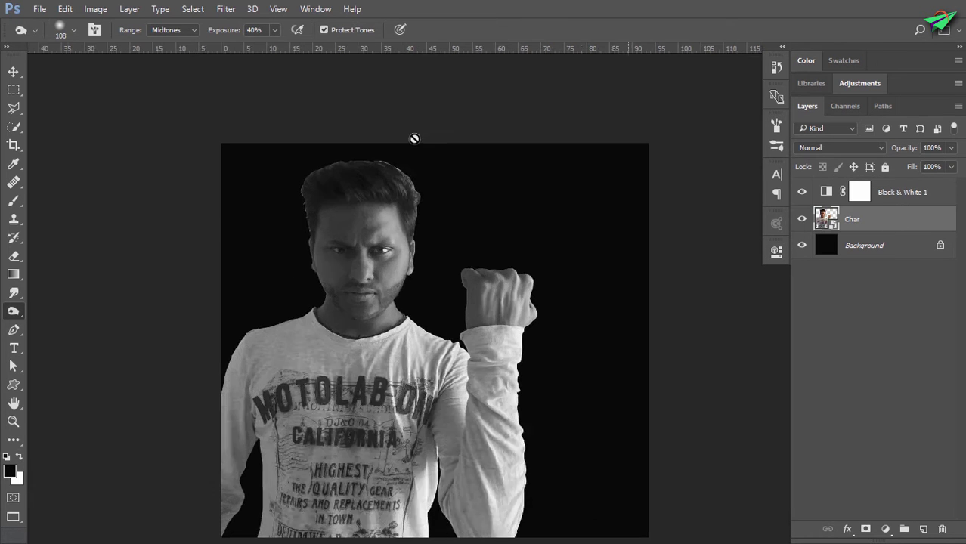
{"action": "scroll", "coordinate": [413, 178], "scroll_direction": "up", "scroll_amount": 1}
{"action": "scroll", "coordinate": [434, 188], "scroll_direction": "up", "scroll_amount": 1}
{"action": "left_click", "coordinate": [865, 529]}
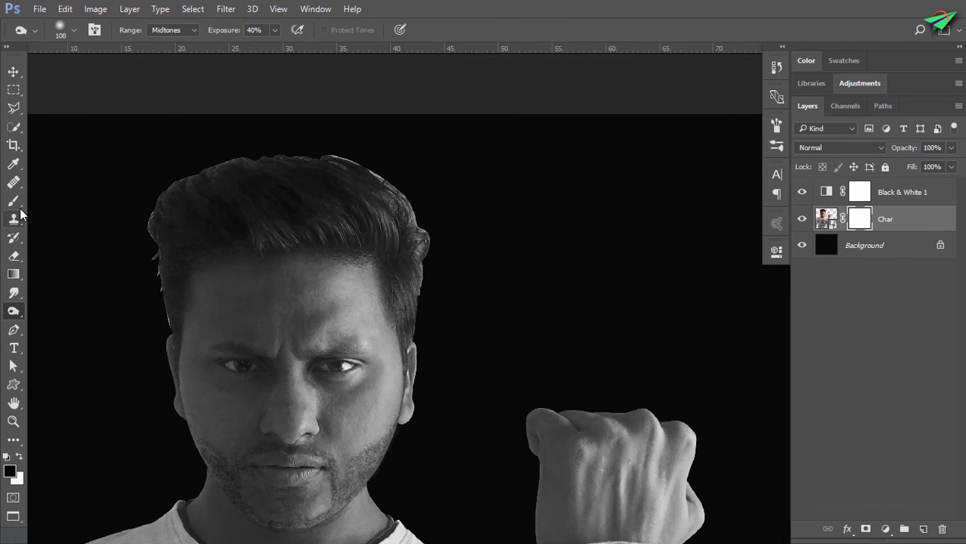
{"action": "left_click", "coordinate": [14, 201]}
{"action": "scroll", "coordinate": [452, 248], "scroll_direction": "up", "scroll_amount": 2}
{"action": "right_click", "coordinate": [491, 230]}
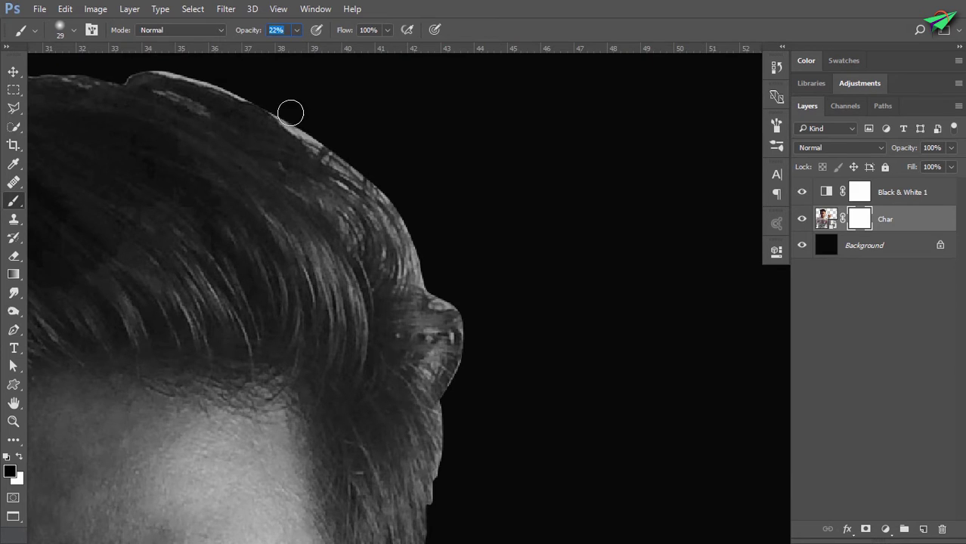
{"action": "type", "text": "67"}
Step: Paint the mask along the top and right hair edges at 53% opacity, brush about 72 px
{"action": "mouse_move", "coordinate": [170, 97]}
{"action": "left_mouse_down"}
{"action": "mouse_move", "coordinate": [300, 124]}
{"action": "mouse_move", "coordinate": [359, 197]}
{"action": "mouse_move", "coordinate": [375, 201]}
{"action": "mouse_move", "coordinate": [345, 171]}
{"action": "mouse_move", "coordinate": [194, 101]}
{"action": "left_mouse_up"}
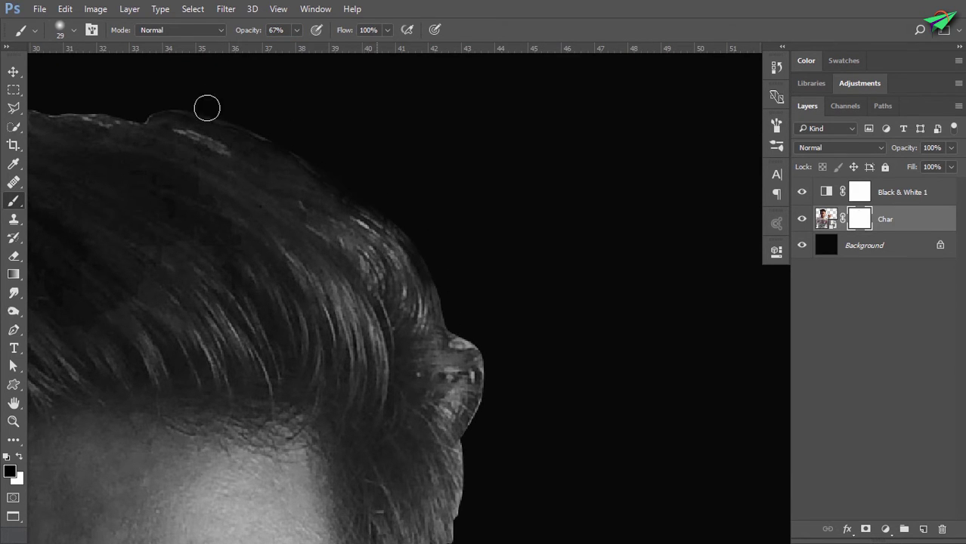
{"action": "scroll", "coordinate": [478, 298], "scroll_direction": "down", "scroll_amount": 2}
{"action": "mouse_move", "coordinate": [478, 298]}
{"action": "left_mouse_down"}
{"action": "mouse_move", "coordinate": [490, 287]}
{"action": "mouse_move", "coordinate": [511, 407]}
{"action": "left_mouse_up"}
{"action": "scroll", "coordinate": [510, 407], "scroll_direction": "down", "scroll_amount": 3}
{"action": "left_click_drag", "start_coordinate": [249, 33], "coordinate": [239, 33]}
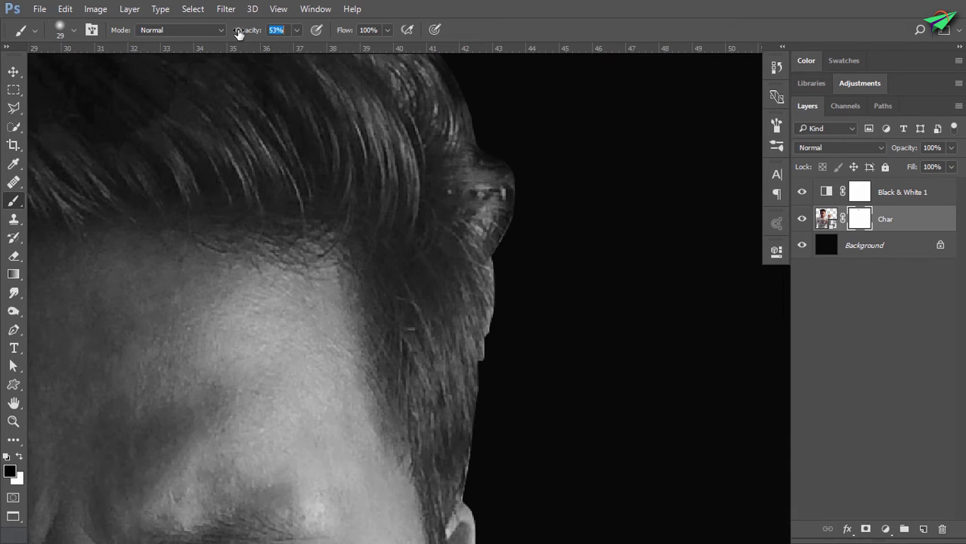
{"action": "left_click_drag", "start_coordinate": [492, 257], "coordinate": [478, 403]}
{"action": "scroll", "coordinate": [468, 355], "scroll_direction": "up", "scroll_amount": 3}
{"action": "right_click", "coordinate": [427, 236]}
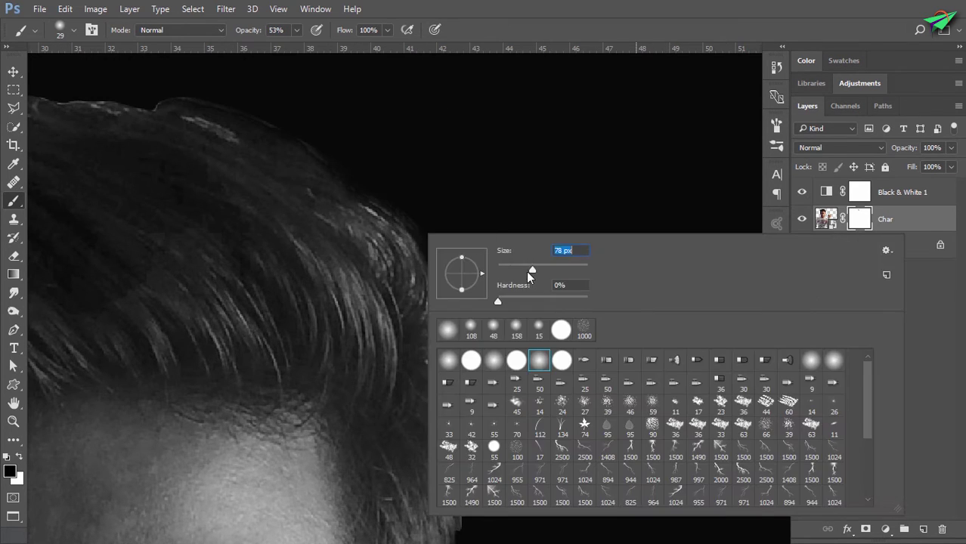
{"action": "left_click_drag", "start_coordinate": [531, 270], "coordinate": [528, 270]}
{"action": "key", "text": "Return"}
Step: Scroll and pan around the canvas to review the cleaned-up edges
{"action": "scroll", "coordinate": [498, 292], "scroll_direction": "down", "scroll_amount": 3}
{"action": "scroll", "coordinate": [459, 298], "scroll_direction": "up", "scroll_amount": 6}
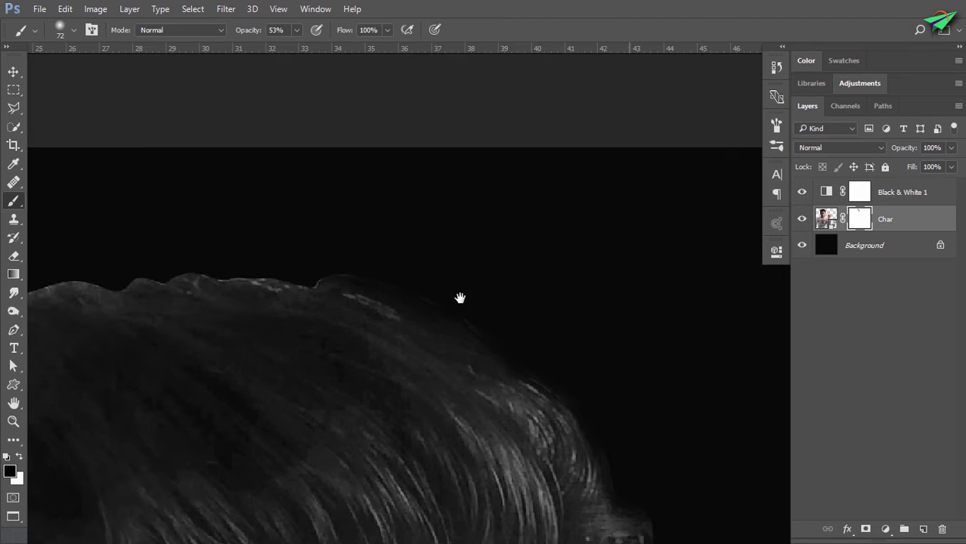
{"action": "scroll", "coordinate": [401, 249], "scroll_direction": "left", "scroll_amount": 5}
{"action": "scroll", "coordinate": [340, 254], "scroll_direction": "down", "scroll_amount": 3}
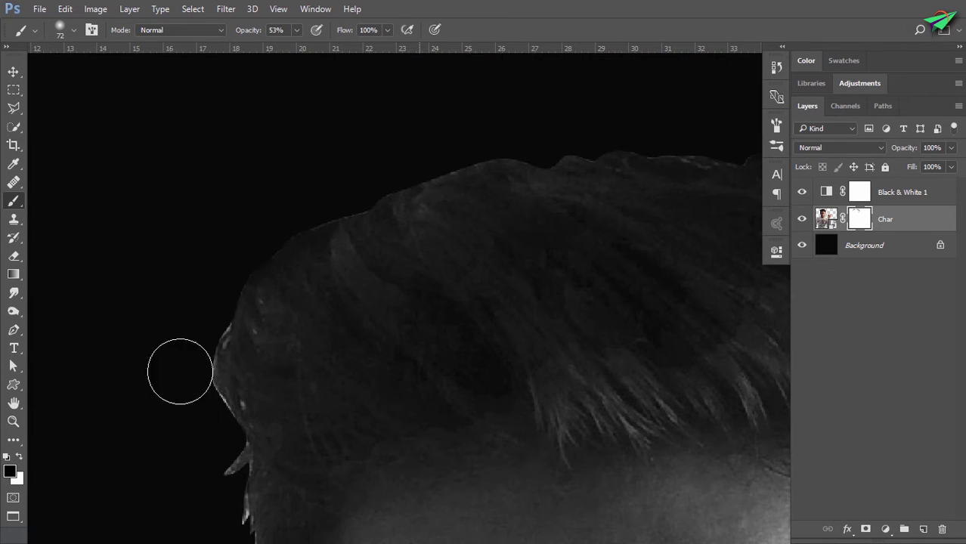
{"action": "scroll", "coordinate": [181, 362], "scroll_direction": "down", "scroll_amount": 3}
{"action": "scroll", "coordinate": [257, 302], "scroll_direction": "down", "scroll_amount": 3}
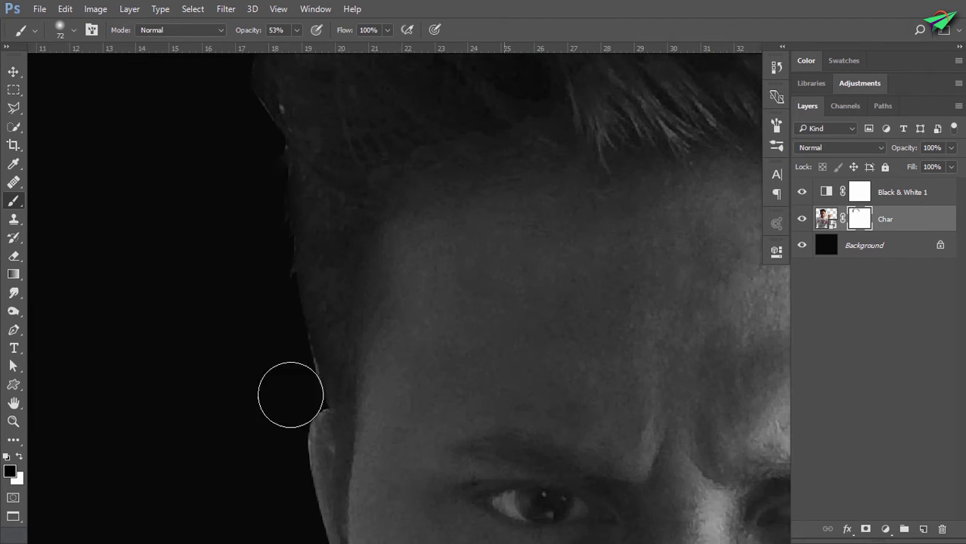
{"action": "scroll", "coordinate": [475, 312], "scroll_direction": "up", "scroll_amount": 4}
{"action": "scroll", "coordinate": [511, 233], "scroll_direction": "right", "scroll_amount": 5}
{"action": "scroll", "coordinate": [554, 340], "scroll_direction": "down", "scroll_amount": 3}
{"action": "scroll", "coordinate": [391, 261], "scroll_direction": "down", "scroll_amount": 3}
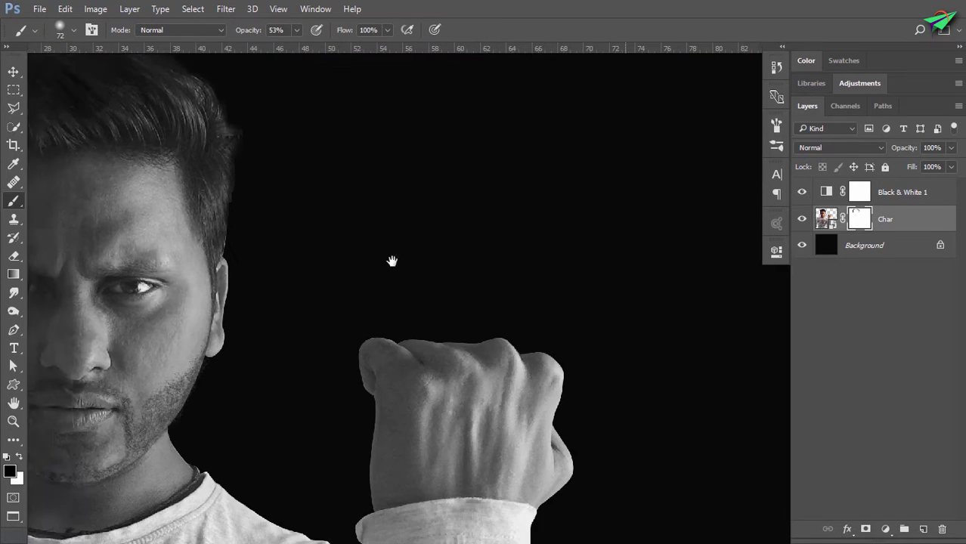
{"action": "scroll", "coordinate": [391, 261], "scroll_direction": "down", "scroll_amount": 1}
{"action": "scroll", "coordinate": [370, 243], "scroll_direction": "down", "scroll_amount": 2}
{"action": "scroll", "coordinate": [385, 244], "scroll_direction": "down", "scroll_amount": 2}
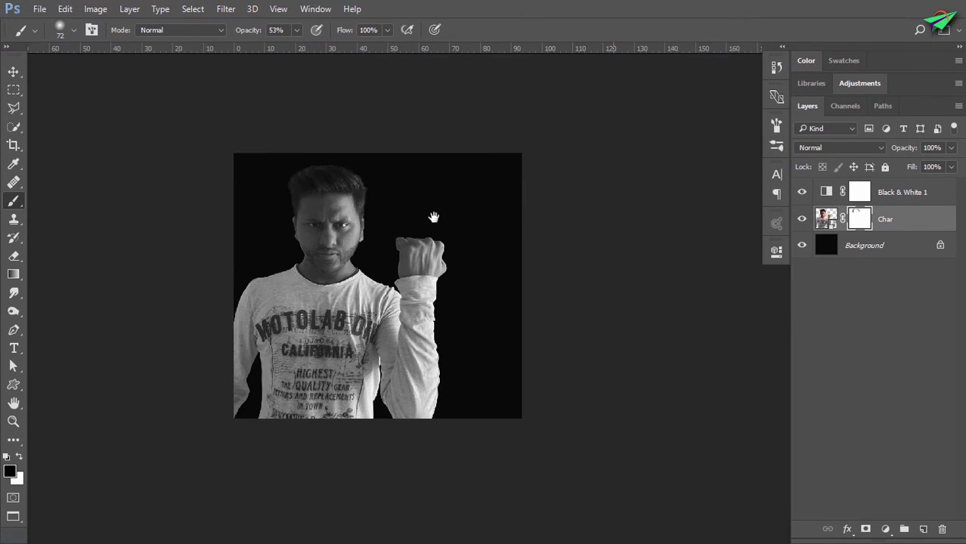
{"action": "left_click_drag", "start_coordinate": [433, 217], "coordinate": [461, 217]}
Step: Add a Brightness/Contrast layer above Black & White 1 at contrast 78, toggling it to compare
{"action": "left_click", "coordinate": [906, 200]}
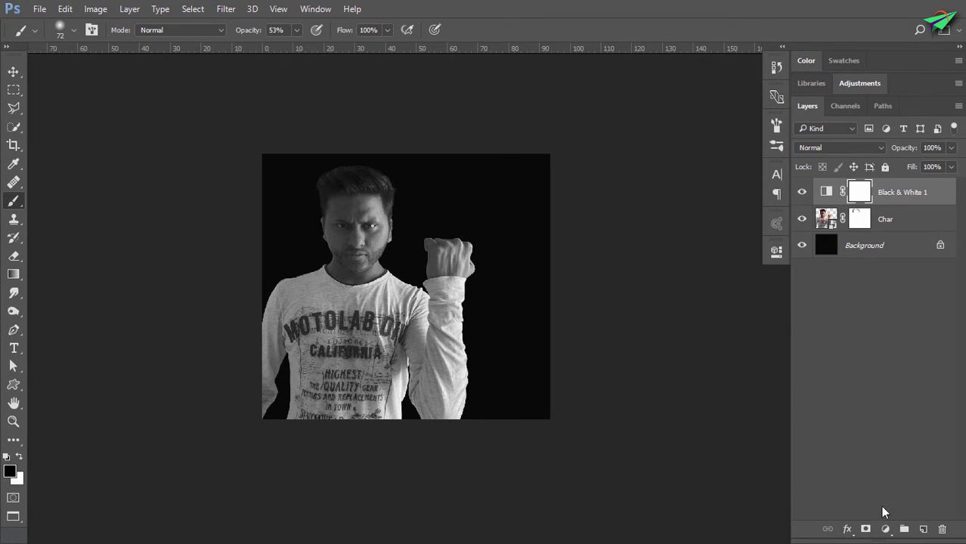
{"action": "left_click", "coordinate": [889, 527]}
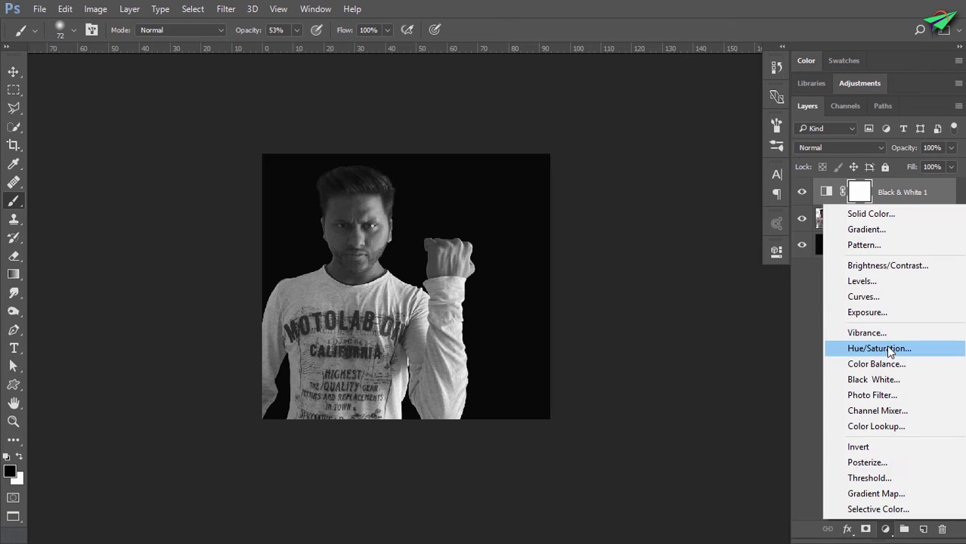
{"action": "left_click", "coordinate": [888, 265]}
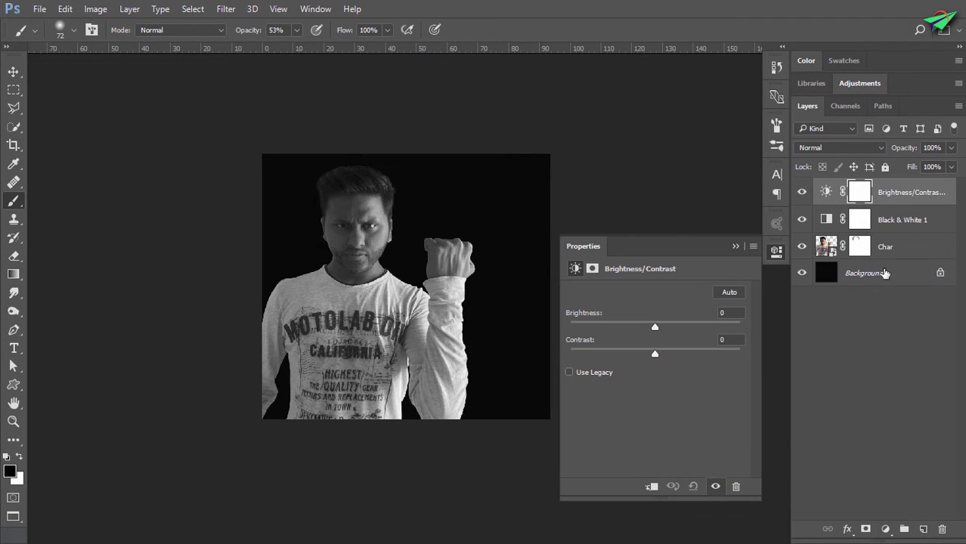
{"action": "scroll", "coordinate": [532, 333], "scroll_direction": "up", "scroll_amount": 2}
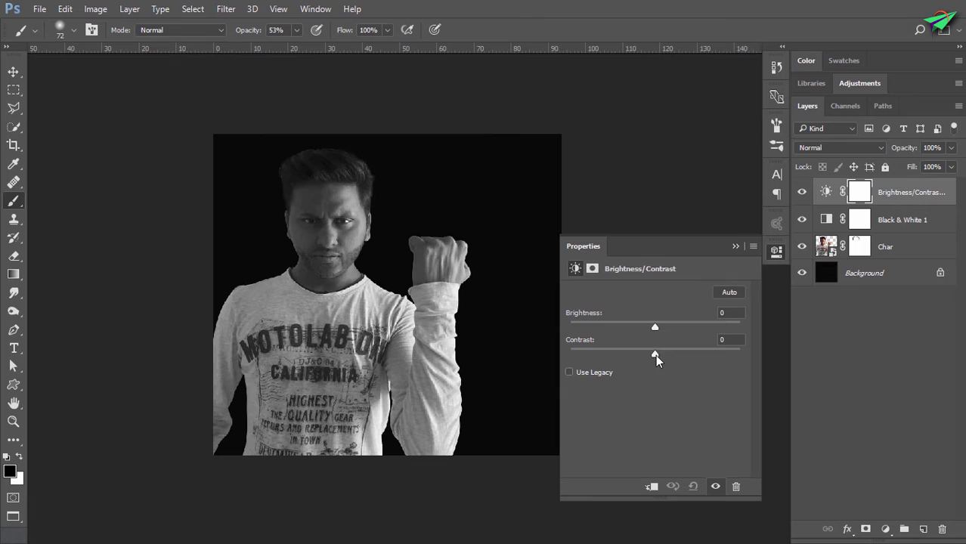
{"action": "left_click_drag", "start_coordinate": [620, 365], "coordinate": [672, 365]}
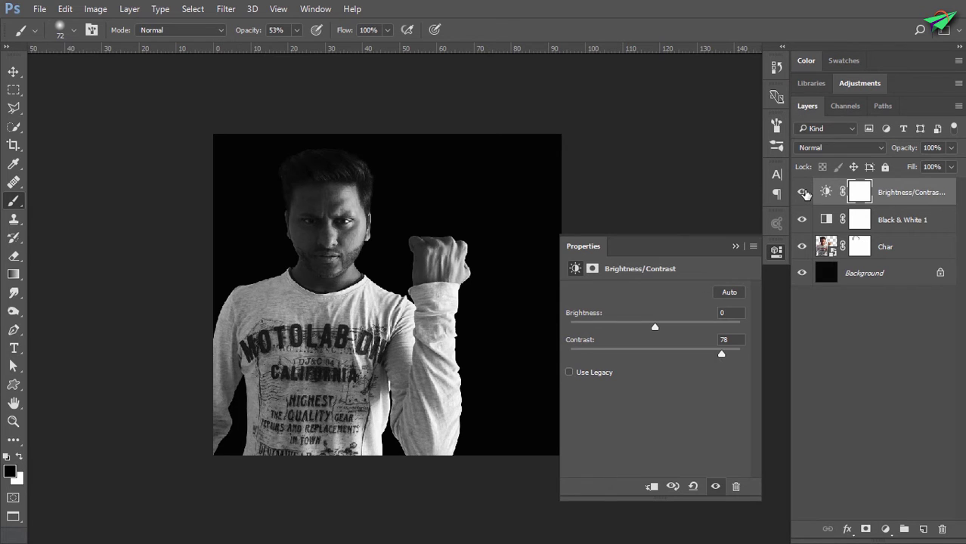
{"action": "left_click", "coordinate": [803, 193]}
{"action": "left_click", "coordinate": [804, 194]}
{"action": "left_click", "coordinate": [802, 193]}
Step: Add a black-filled layer with an inverted mask, and ready a large white brush at 92%
{"action": "left_click", "coordinate": [923, 530]}
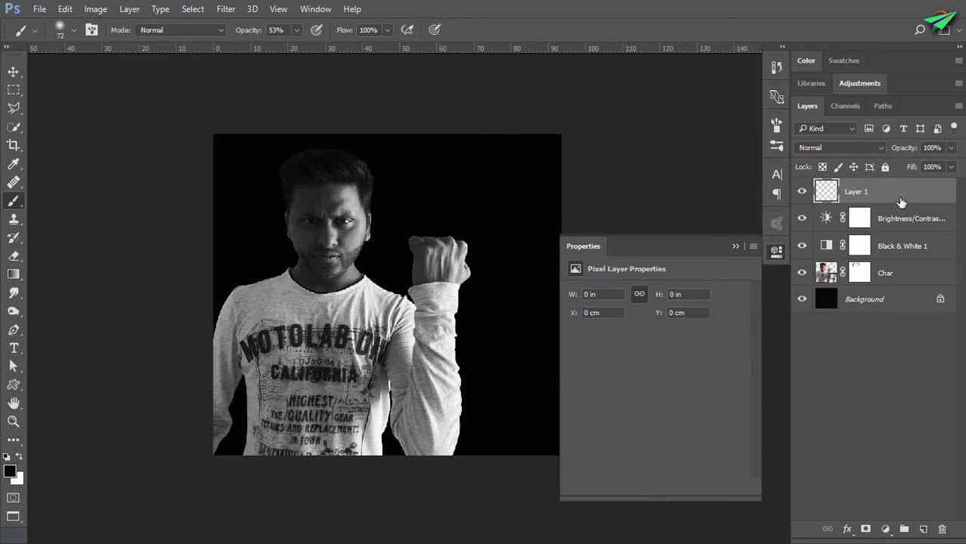
{"action": "key", "text": "alt+BackSpace"}
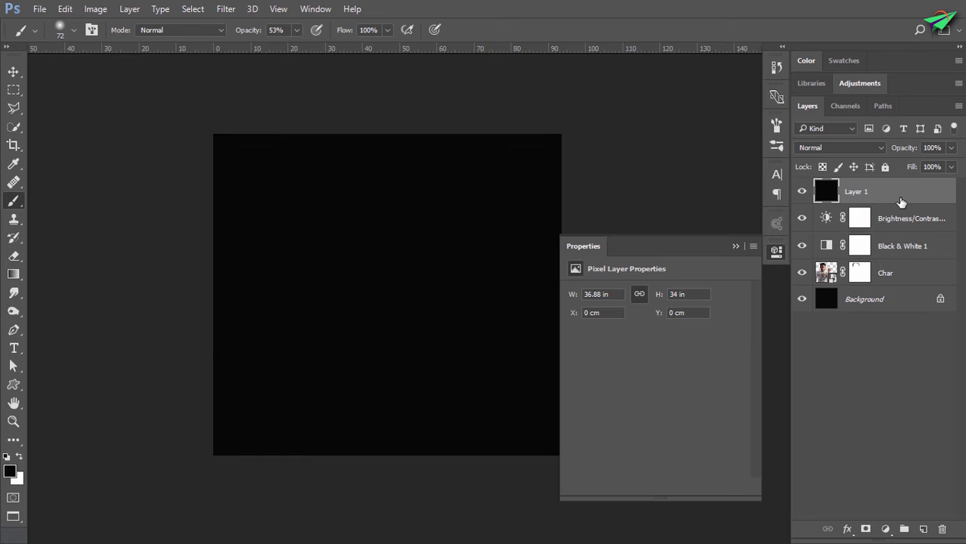
{"action": "left_click", "coordinate": [865, 529]}
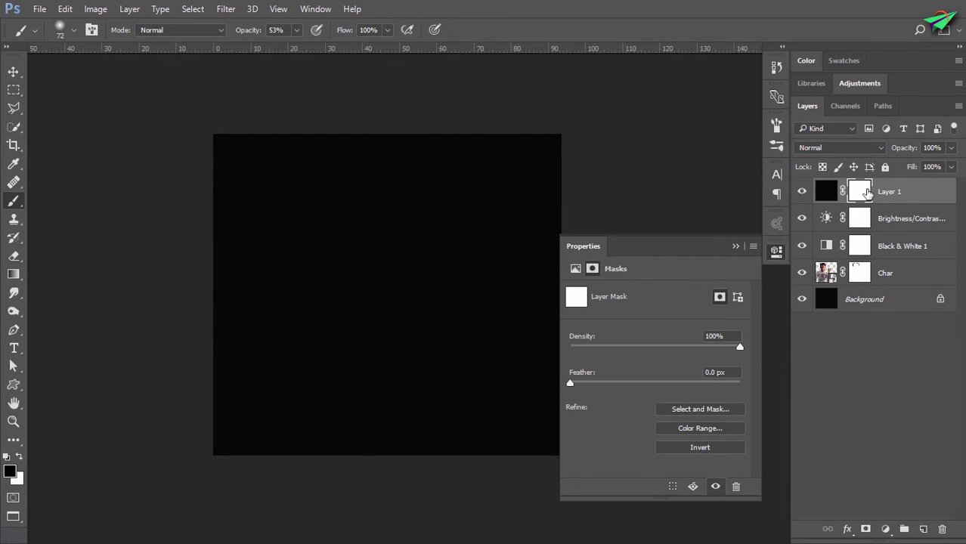
{"action": "key", "text": "ctrl+i"}
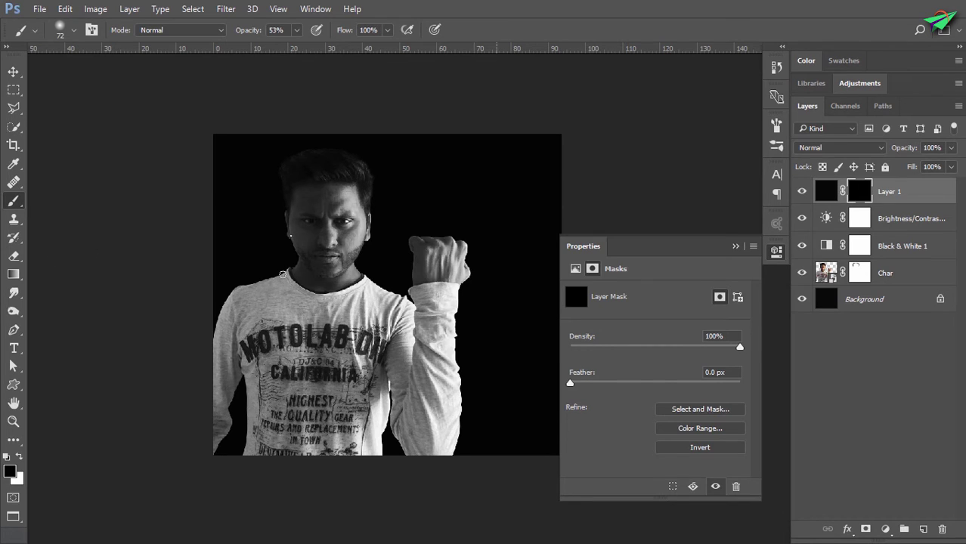
{"action": "right_click", "coordinate": [283, 274]}
{"action": "key", "text": "Return"}
{"action": "key", "text": "x"}
{"action": "key", "text": "9"}
{"action": "key", "text": "2"}
Step: Paint the shadow over the left shoulder and shirt, easing the layer to 90% opacity
{"action": "left_click_drag", "start_coordinate": [253, 295], "coordinate": [293, 457]}
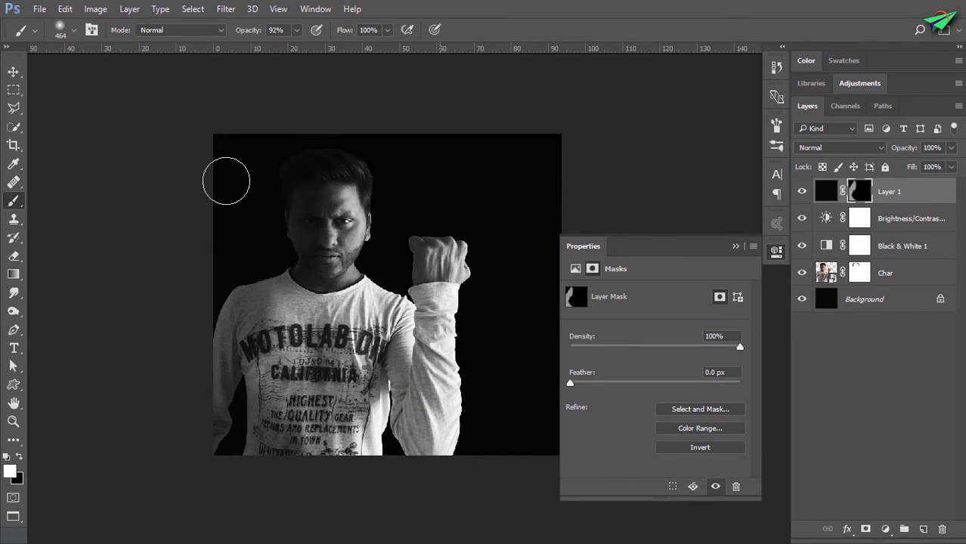
{"action": "mouse_move", "coordinate": [226, 181]}
{"action": "left_mouse_down"}
{"action": "mouse_move", "coordinate": [239, 453]}
{"action": "mouse_move", "coordinate": [253, 387]}
{"action": "mouse_move", "coordinate": [289, 453]}
{"action": "left_mouse_up"}
{"action": "key", "text": "6"}
{"action": "key", "text": "5"}
{"action": "mouse_move", "coordinate": [291, 287]}
{"action": "left_mouse_down"}
{"action": "mouse_move", "coordinate": [270, 333]}
{"action": "mouse_move", "coordinate": [271, 399]}
{"action": "mouse_move", "coordinate": [279, 287]}
{"action": "left_mouse_up"}
{"action": "left_click_drag", "start_coordinate": [903, 151], "coordinate": [898, 151]}
{"action": "scroll", "coordinate": [326, 310], "scroll_direction": "up", "scroll_amount": 2}
{"action": "left_click_drag", "start_coordinate": [290, 312], "coordinate": [344, 506]}
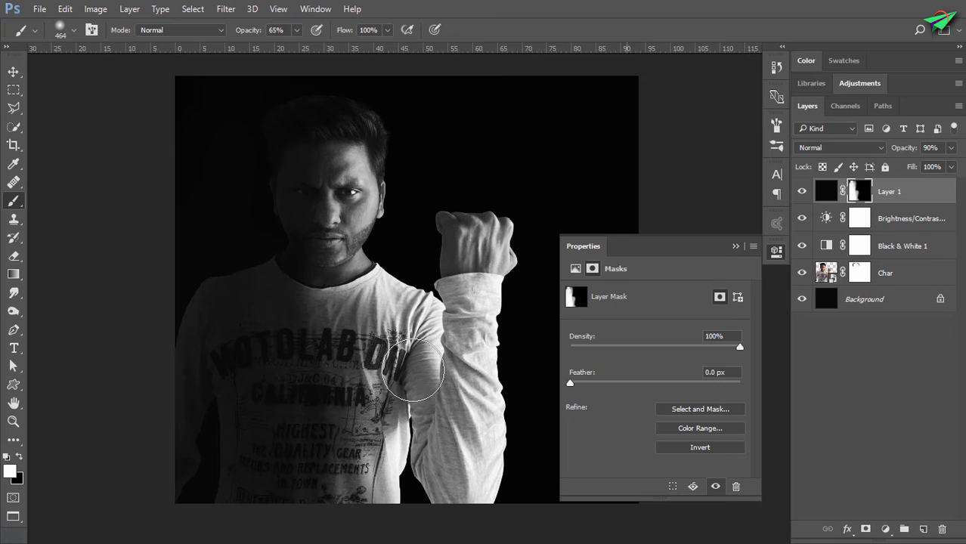
{"action": "key", "text": "bracketleft"}
Step: Rework the shadow on the lower shirt and left of the face at 98% and 58% opacity
{"action": "mouse_move", "coordinate": [435, 442]}
{"action": "left_mouse_down"}
{"action": "mouse_move", "coordinate": [457, 436]}
{"action": "mouse_move", "coordinate": [364, 270]}
{"action": "left_mouse_up"}
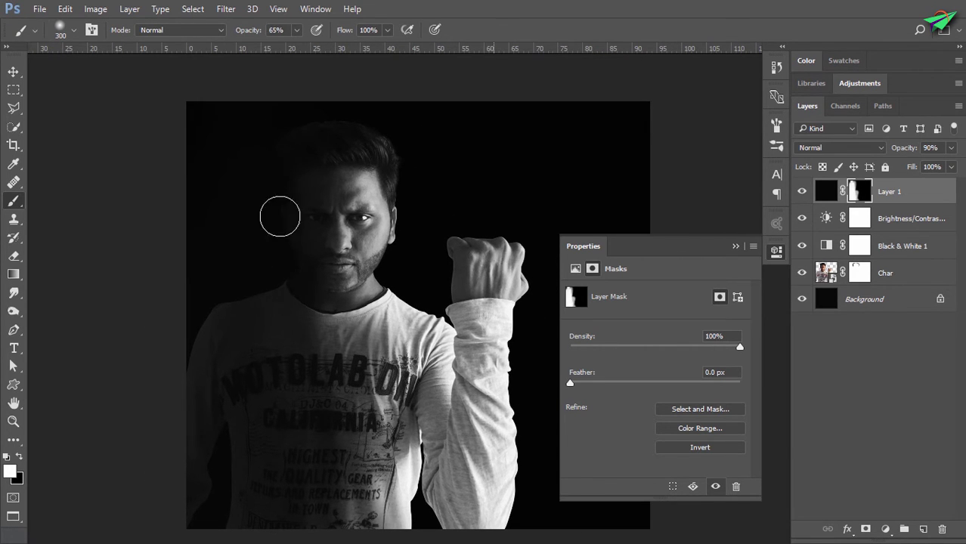
{"action": "key", "text": "9"}
{"action": "key", "text": "8"}
{"action": "left_click_drag", "start_coordinate": [282, 417], "coordinate": [294, 354]}
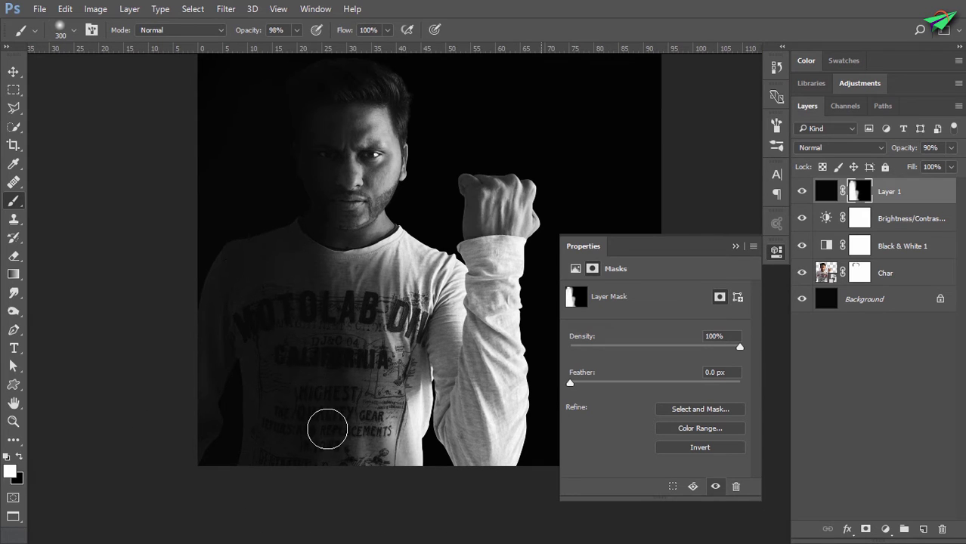
{"action": "key", "text": "bracketright"}
{"action": "key", "text": "bracketright"}
{"action": "key", "text": "bracketright"}
{"action": "left_click_drag", "start_coordinate": [334, 395], "coordinate": [379, 529]}
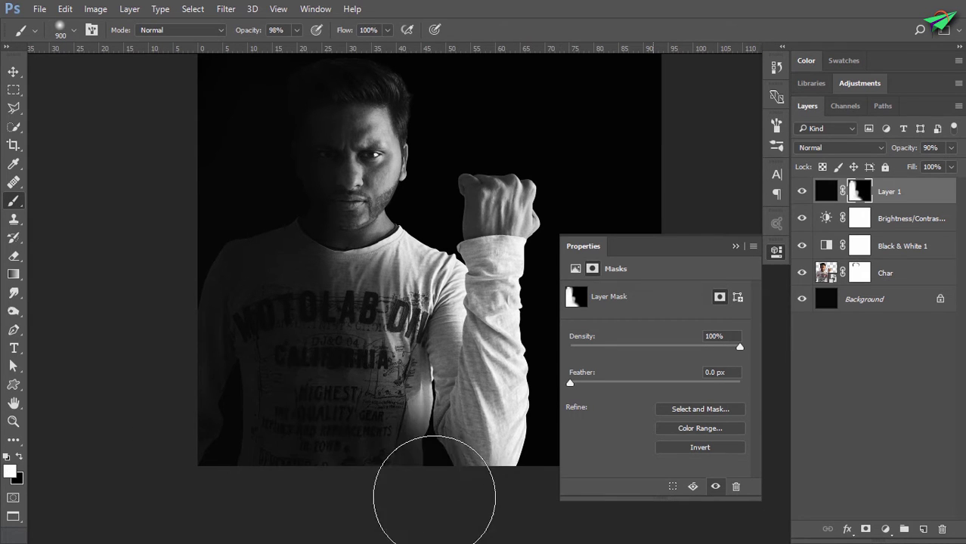
{"action": "left_click_drag", "start_coordinate": [340, 181], "coordinate": [370, 405]}
{"action": "left_click_drag", "start_coordinate": [236, 30], "coordinate": [226, 35]}
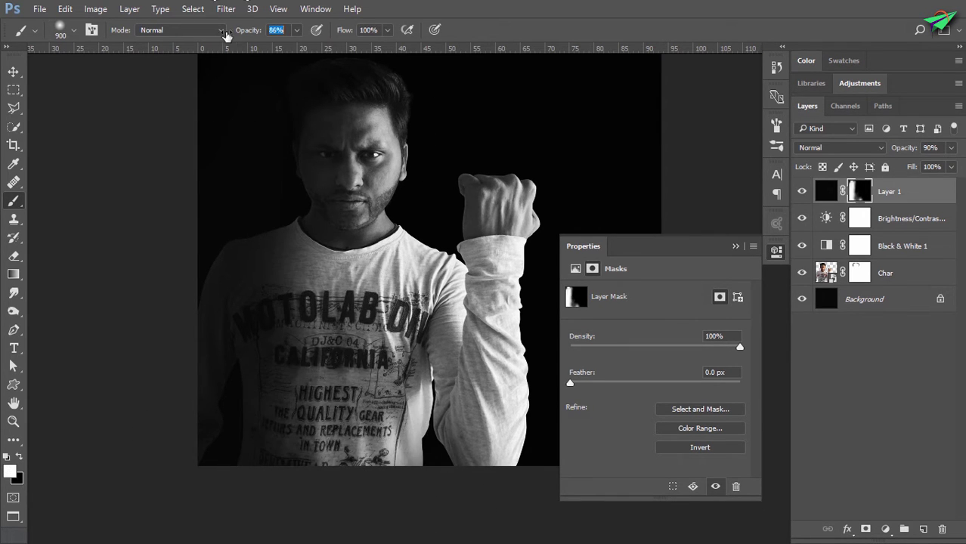
{"action": "key", "text": "5"}
{"action": "key", "text": "8"}
{"action": "mouse_move", "coordinate": [340, 468]}
{"action": "left_mouse_down"}
{"action": "mouse_move", "coordinate": [276, 118]}
{"action": "mouse_move", "coordinate": [247, 377]}
{"action": "left_mouse_up"}
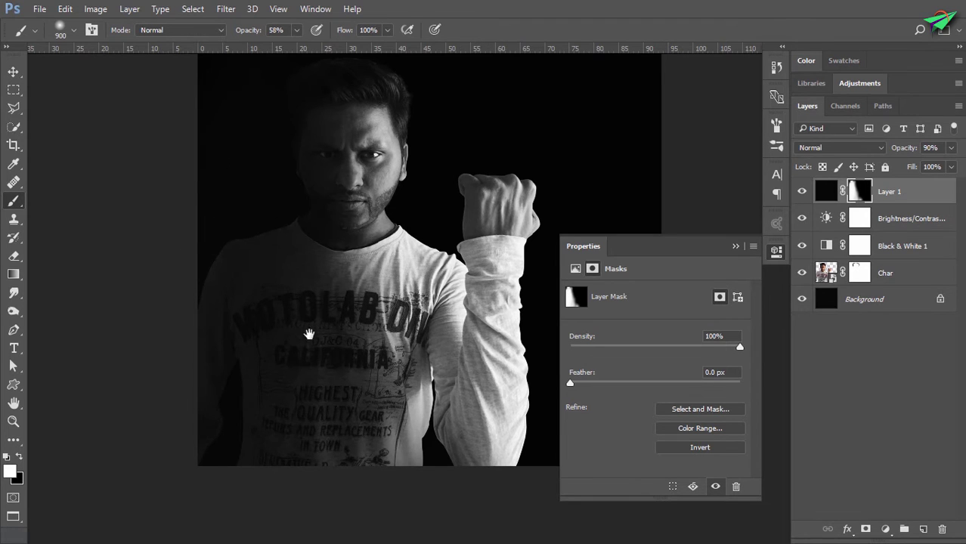
{"action": "mouse_move", "coordinate": [309, 334]}
{"action": "left_mouse_down"}
{"action": "mouse_move", "coordinate": [252, 425]}
{"action": "mouse_move", "coordinate": [253, 317]}
{"action": "left_mouse_up"}
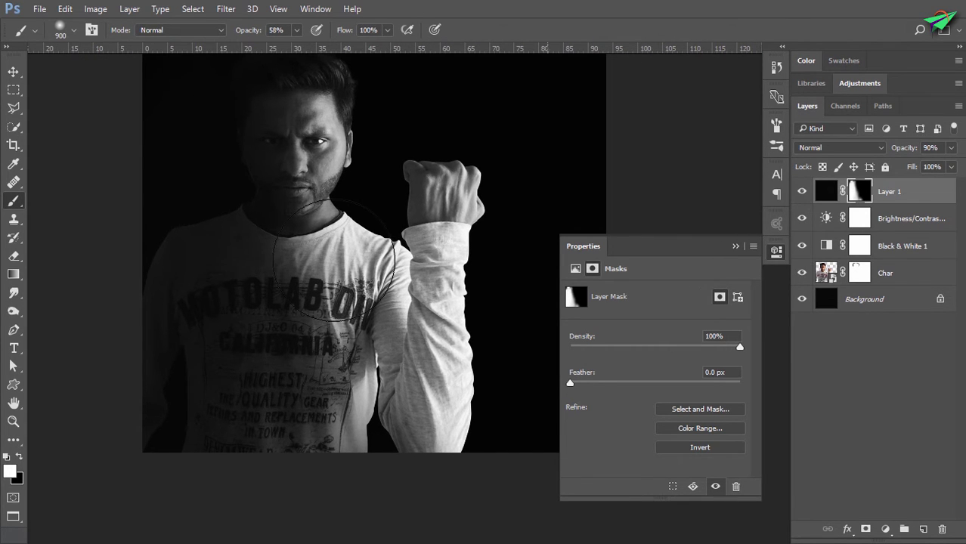
{"action": "mouse_move", "coordinate": [334, 259]}
{"action": "left_mouse_down"}
{"action": "mouse_move", "coordinate": [330, 303]}
{"action": "mouse_move", "coordinate": [339, 303]}
{"action": "left_mouse_up"}
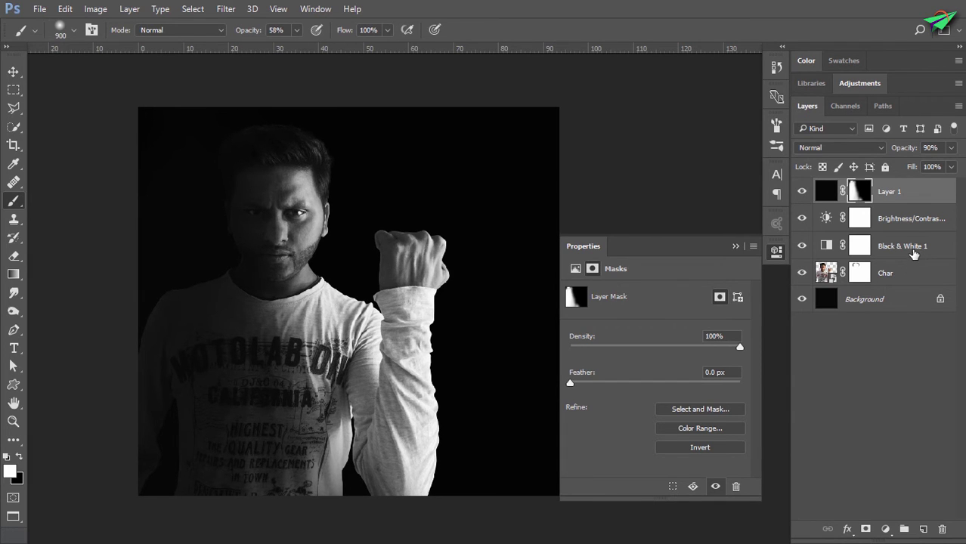
Step: Embed the claw image above the Char layer and commit it rising from the fist
{"action": "left_click", "coordinate": [899, 274]}
{"action": "left_click", "coordinate": [38, 9]}
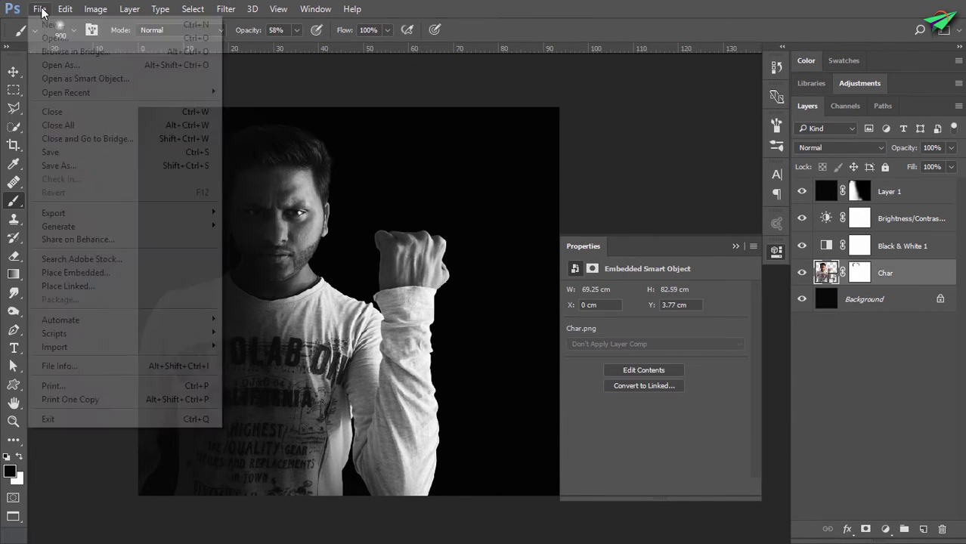
{"action": "left_click", "coordinate": [106, 272]}
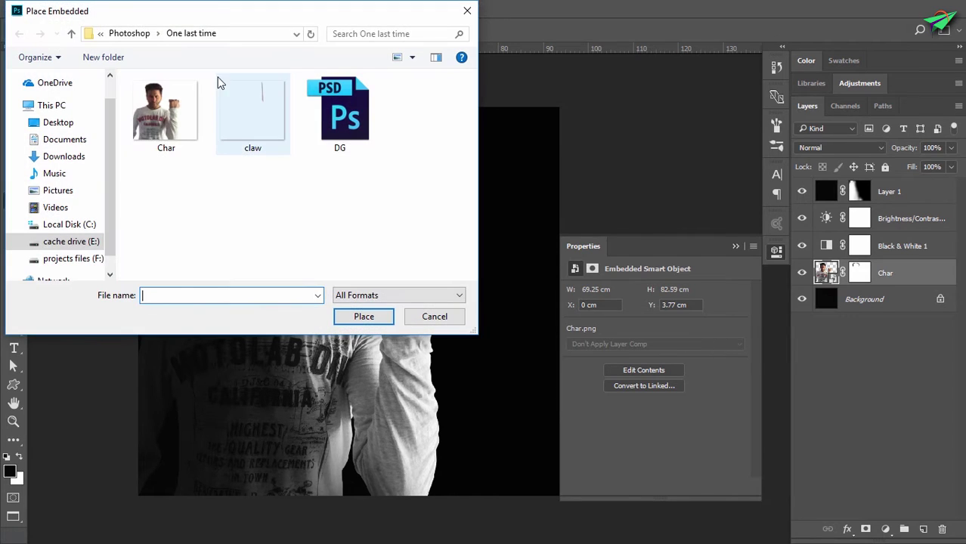
{"action": "double_click", "coordinate": [253, 113]}
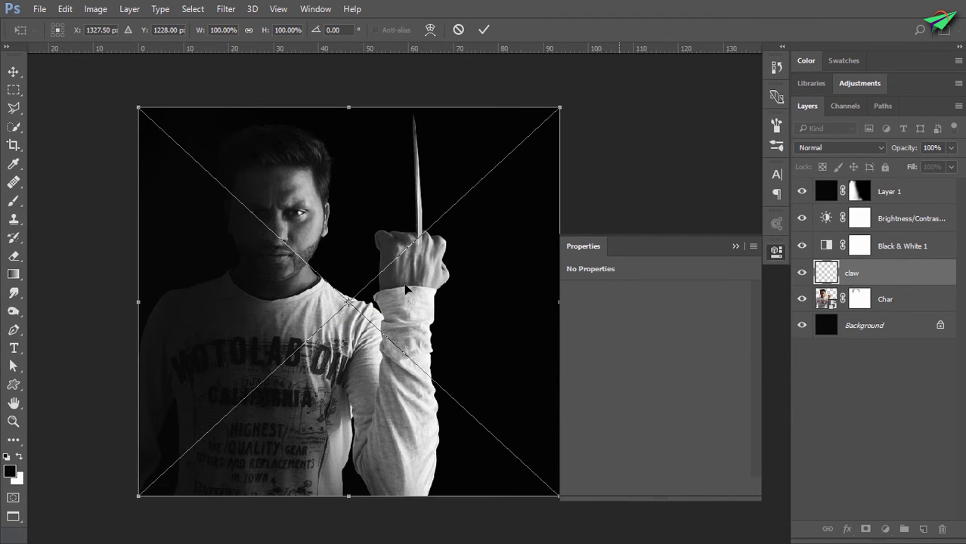
{"action": "key", "text": "b"}
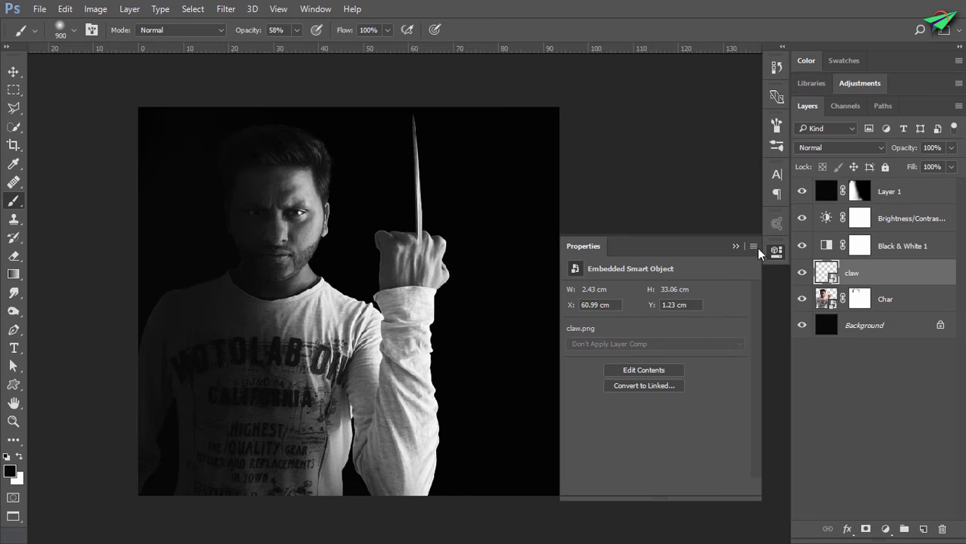
{"action": "scroll", "coordinate": [475, 189], "scroll_direction": "up", "scroll_amount": 1}
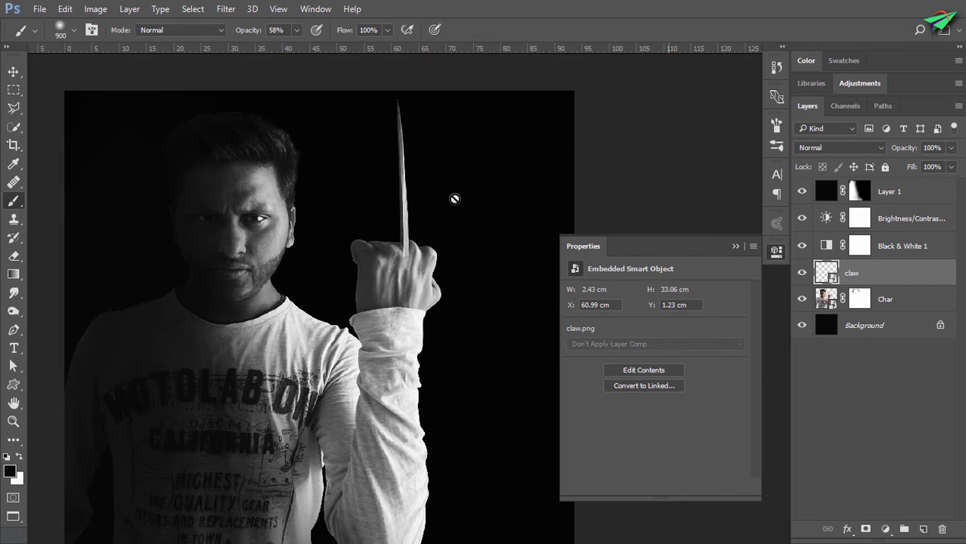
{"action": "scroll", "coordinate": [452, 195], "scroll_direction": "up", "scroll_amount": 1}
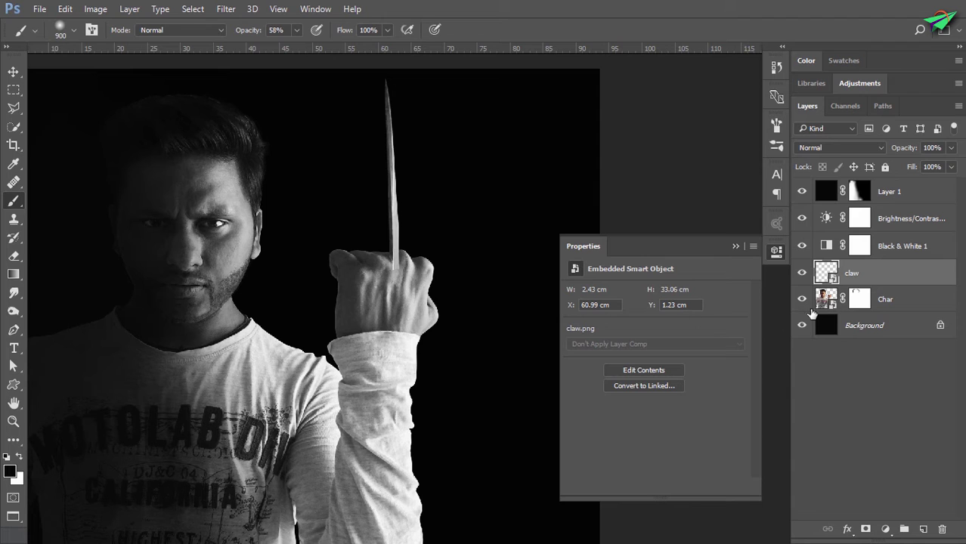
Step: Add a Levels adjustment clipped to the claw with inputs 26 / 0.85 / 230
{"action": "left_click", "coordinate": [890, 529]}
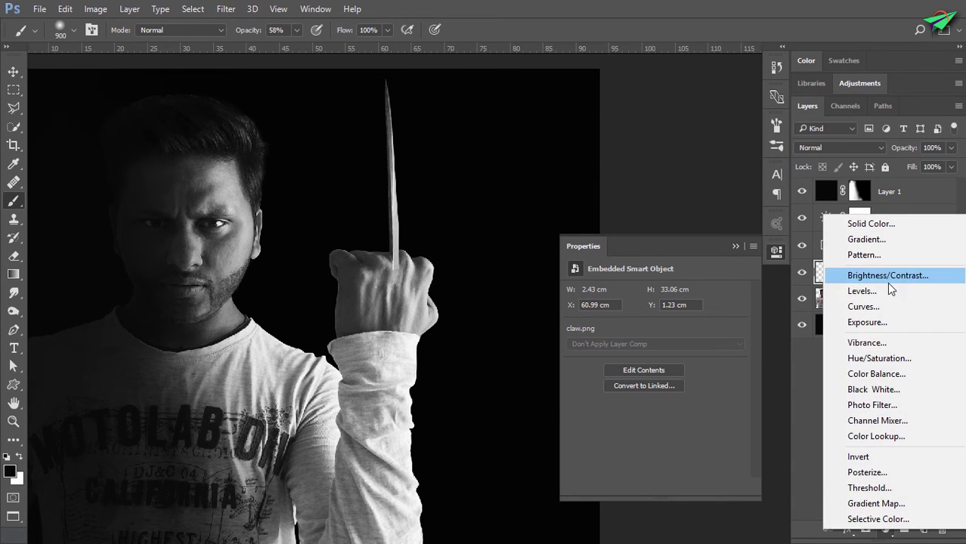
{"action": "left_click", "coordinate": [861, 235]}
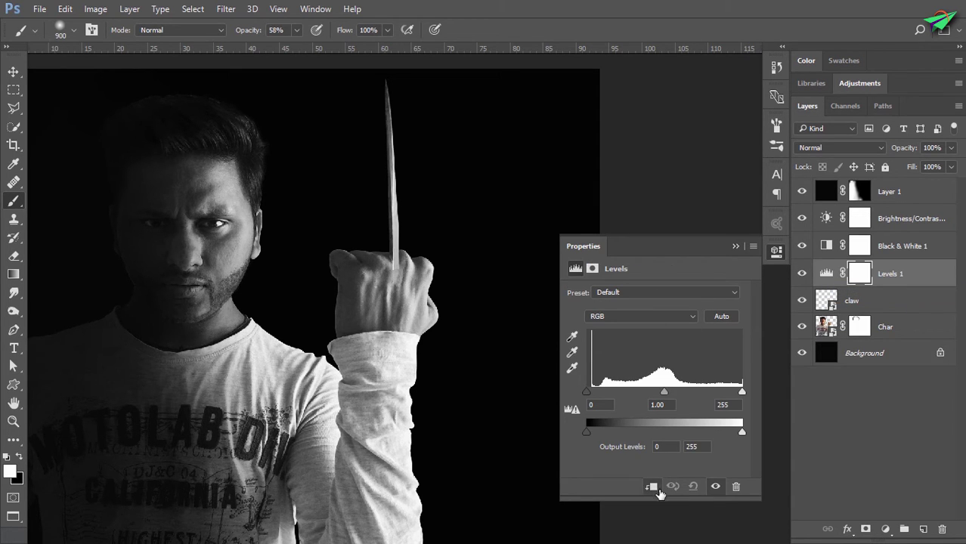
{"action": "left_click", "coordinate": [652, 486]}
{"action": "left_click_drag", "start_coordinate": [663, 391], "coordinate": [669, 392]}
{"action": "mouse_move", "coordinate": [587, 392]}
{"action": "left_mouse_down"}
{"action": "mouse_move", "coordinate": [625, 391]}
{"action": "mouse_move", "coordinate": [603, 393]}
{"action": "left_mouse_up"}
{"action": "left_click_drag", "start_coordinate": [675, 392], "coordinate": [669, 391]}
{"action": "left_click_drag", "start_coordinate": [741, 392], "coordinate": [726, 392]}
{"action": "mouse_move", "coordinate": [663, 391]}
{"action": "left_mouse_down"}
{"action": "mouse_move", "coordinate": [683, 394]}
{"action": "mouse_move", "coordinate": [671, 391]}
{"action": "left_mouse_up"}
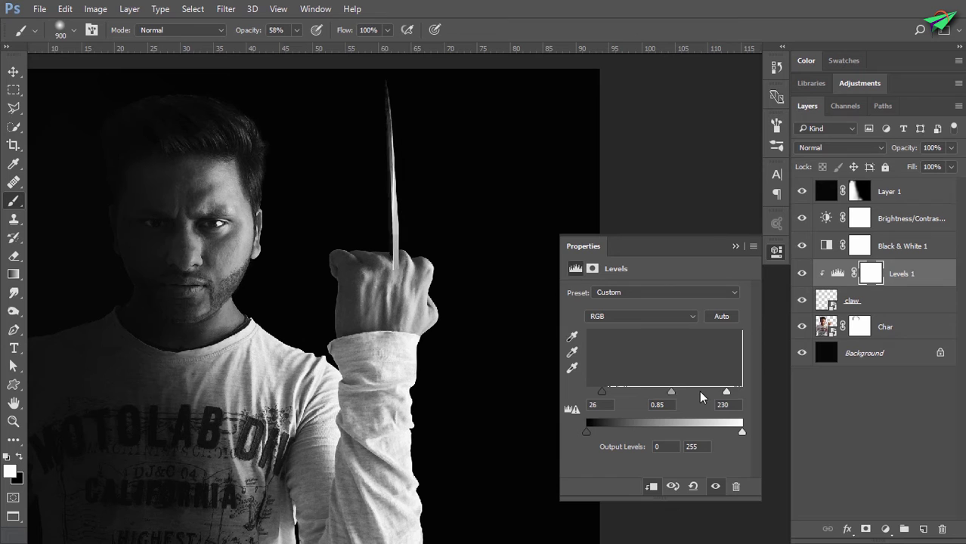
{"action": "left_click", "coordinate": [735, 246]}
Step: Select the Levels 1 layer and restore black foreground over white background
{"action": "scroll", "coordinate": [461, 291], "scroll_direction": "down", "scroll_amount": 2}
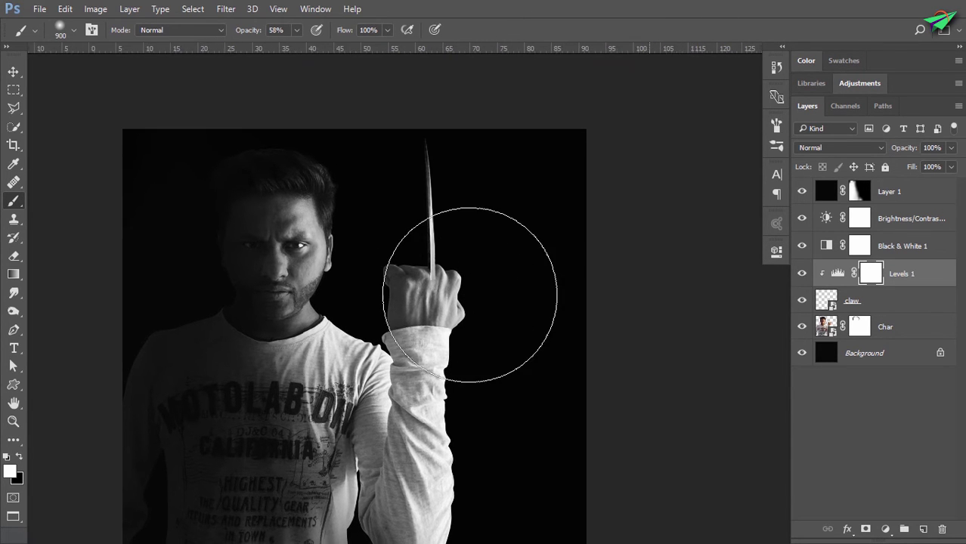
{"action": "scroll", "coordinate": [470, 295], "scroll_direction": "up", "scroll_amount": 2}
{"action": "scroll", "coordinate": [587, 380], "scroll_direction": "up", "scroll_amount": 2}
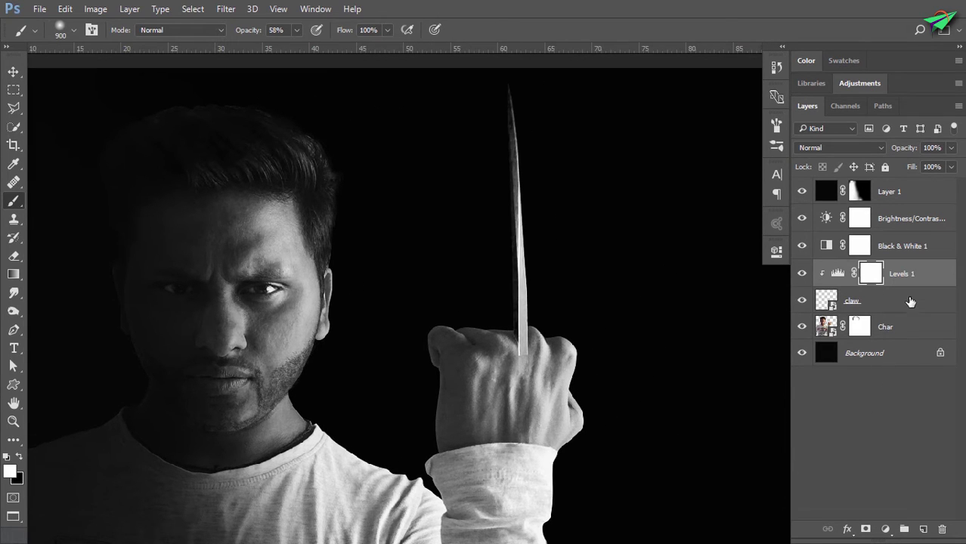
{"action": "left_click", "coordinate": [935, 279]}
{"action": "key", "text": "x"}
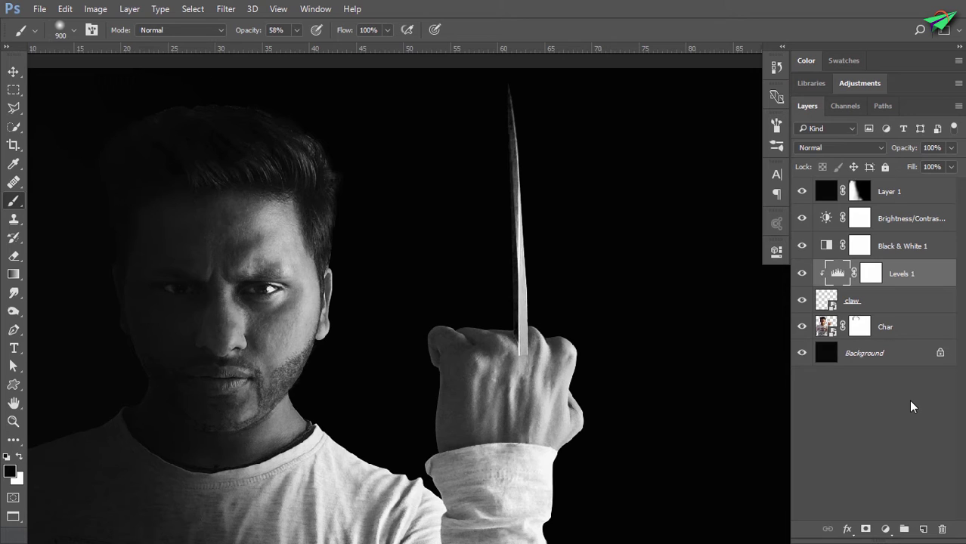
Step: Add a new layer above Levels 1 named 'dodge and burn'
{"action": "left_click", "coordinate": [923, 528]}
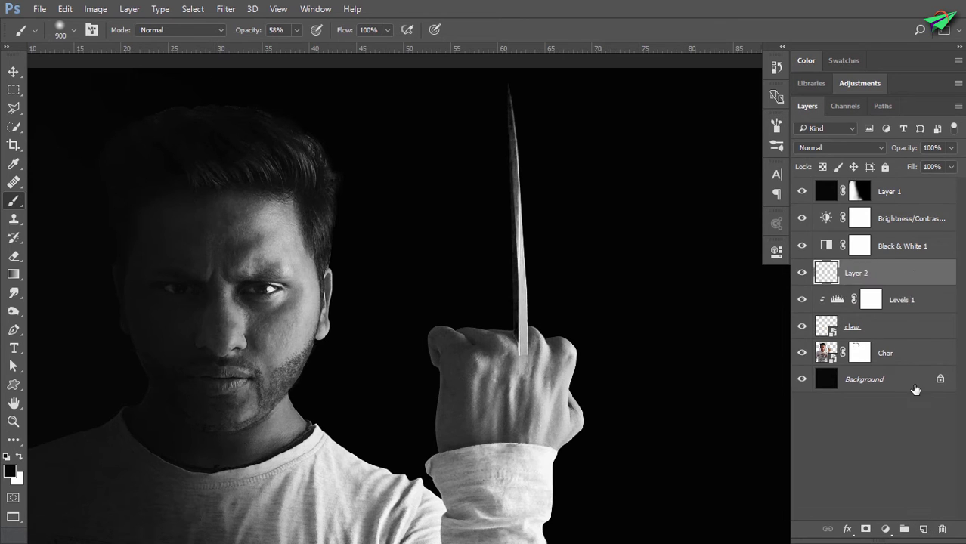
{"action": "double_click", "coordinate": [857, 274]}
{"action": "type", "text": "burn"}
{"action": "key", "text": "Return"}
Step: Fill the dodge and burn layer with 50% gray and blend it in Soft Light
{"action": "left_click", "coordinate": [66, 9]}
{"action": "left_click", "coordinate": [114, 218]}
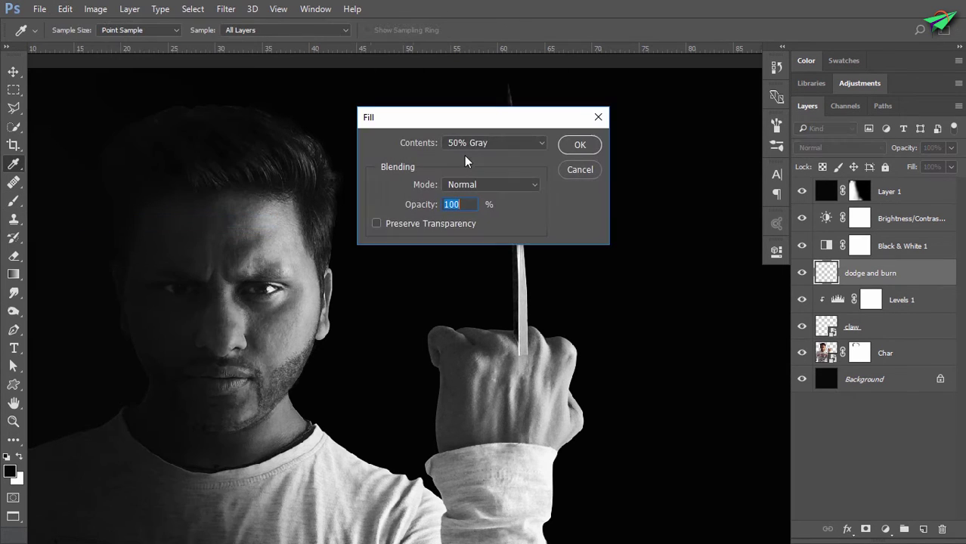
{"action": "left_click", "coordinate": [580, 144]}
{"action": "key", "text": "b"}
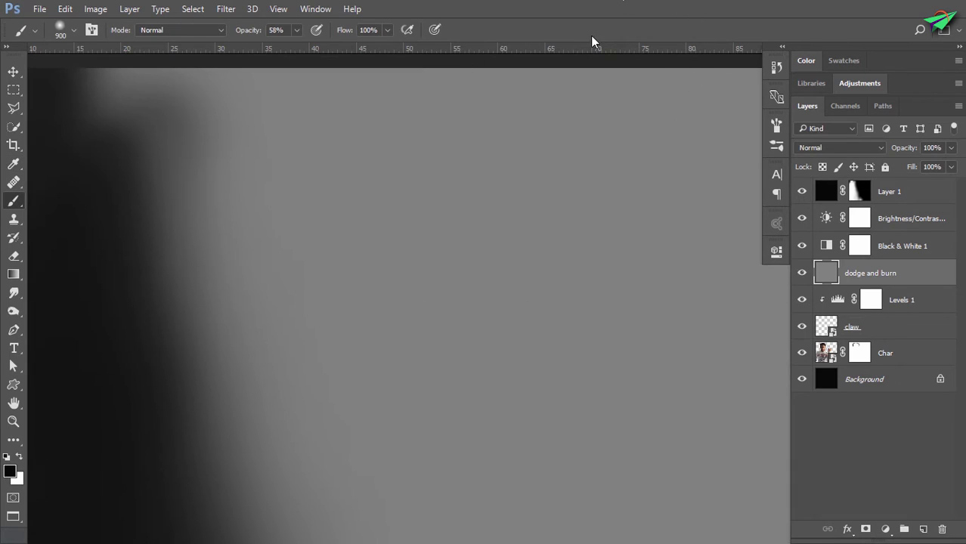
{"action": "left_click", "coordinate": [875, 148]}
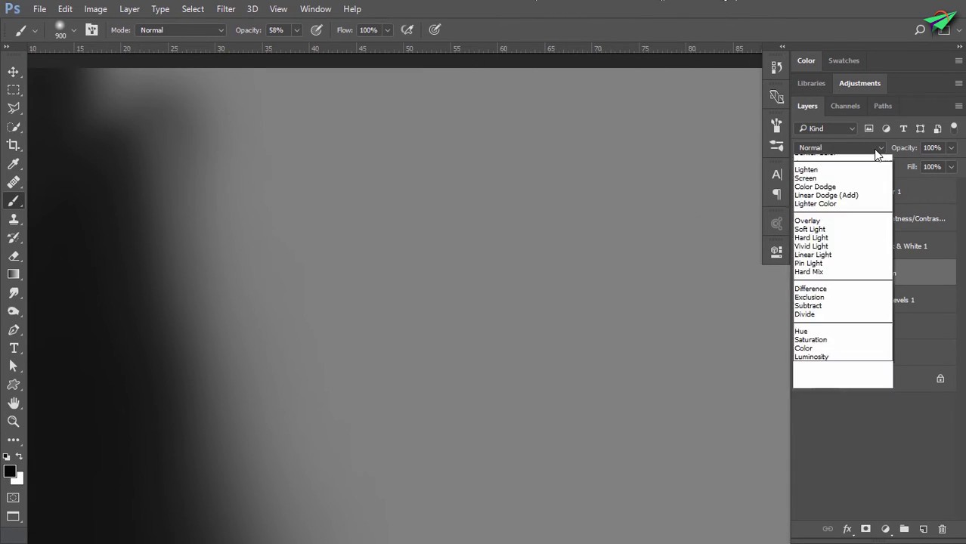
{"action": "left_click", "coordinate": [855, 296]}
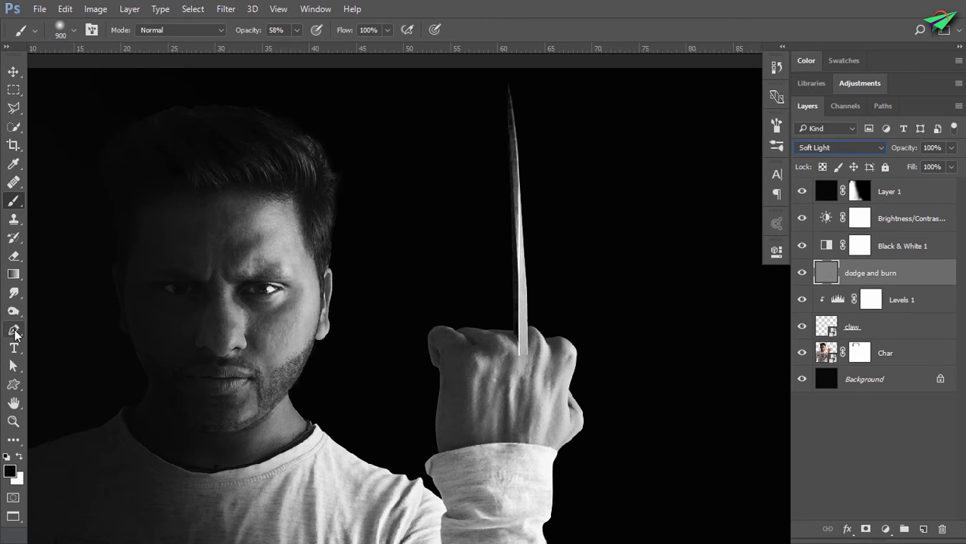
Step: Switch to the Dodge tool set to Midtones at 50% exposure
{"action": "left_click", "coordinate": [12, 293]}
{"action": "right_click", "coordinate": [13, 293]}
{"action": "left_click", "coordinate": [13, 311]}
{"action": "scroll", "coordinate": [288, 282], "scroll_direction": "up", "scroll_amount": 2}
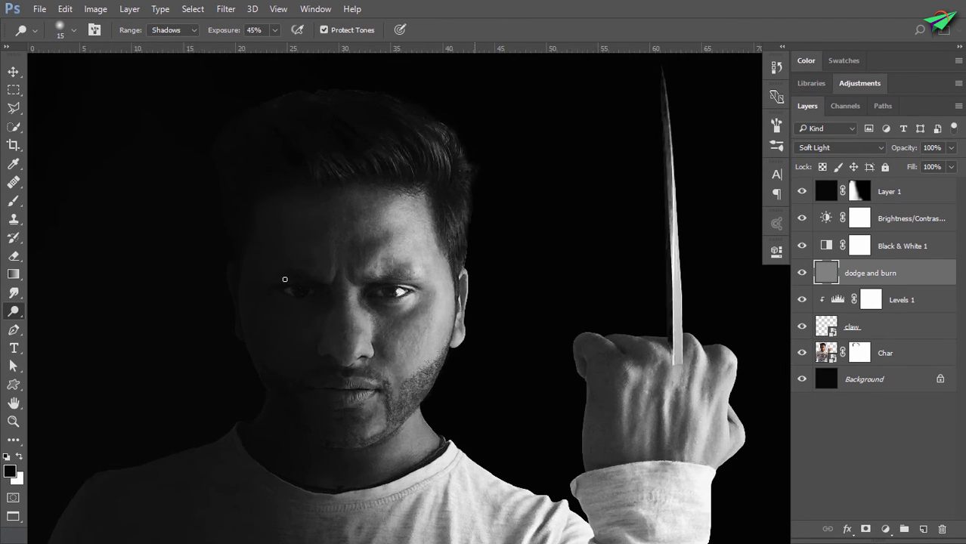
{"action": "scroll", "coordinate": [289, 295], "scroll_direction": "up", "scroll_amount": 2}
{"action": "scroll", "coordinate": [353, 338], "scroll_direction": "up", "scroll_amount": 2}
{"action": "scroll", "coordinate": [354, 341], "scroll_direction": "up", "scroll_amount": 2}
{"action": "scroll", "coordinate": [354, 342], "scroll_direction": "down", "scroll_amount": 2}
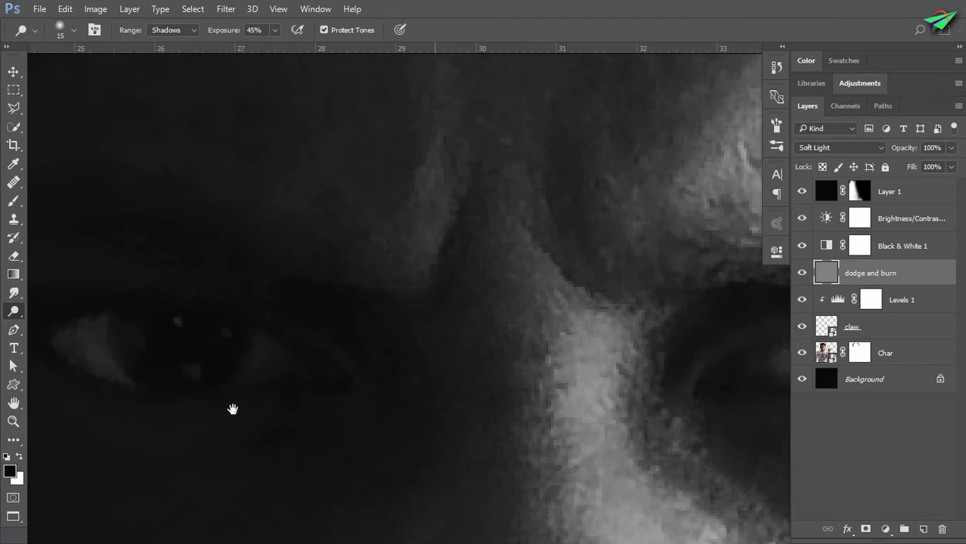
{"action": "scroll", "coordinate": [308, 334], "scroll_direction": "down", "scroll_amount": 2}
{"action": "scroll", "coordinate": [218, 324], "scroll_direction": "up", "scroll_amount": 1}
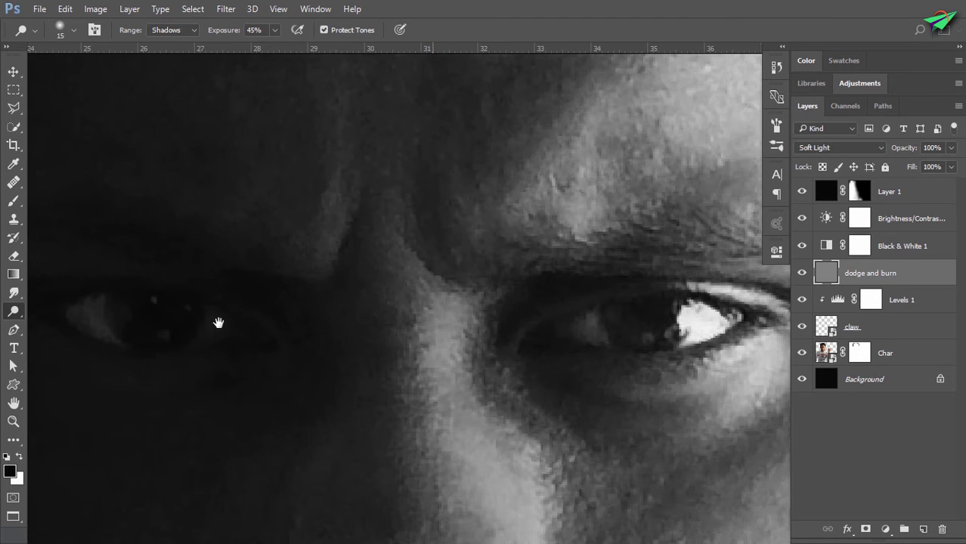
{"action": "left_click", "coordinate": [185, 30]}
{"action": "left_click", "coordinate": [170, 49]}
{"action": "left_click_drag", "start_coordinate": [227, 34], "coordinate": [230, 34]}
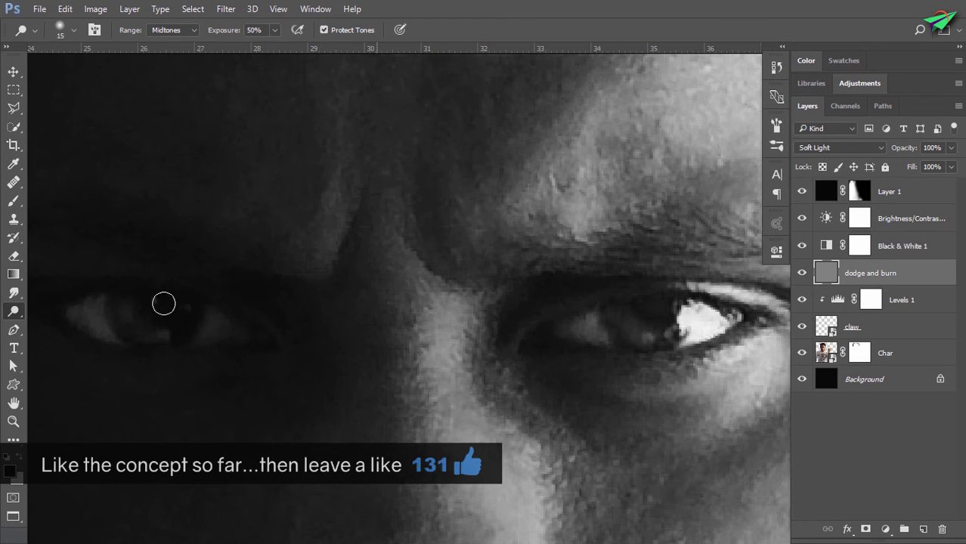
Step: Dodge over the eye to lighten it, then frame the shadowed eye
{"action": "left_click_drag", "start_coordinate": [599, 331], "coordinate": [589, 326]}
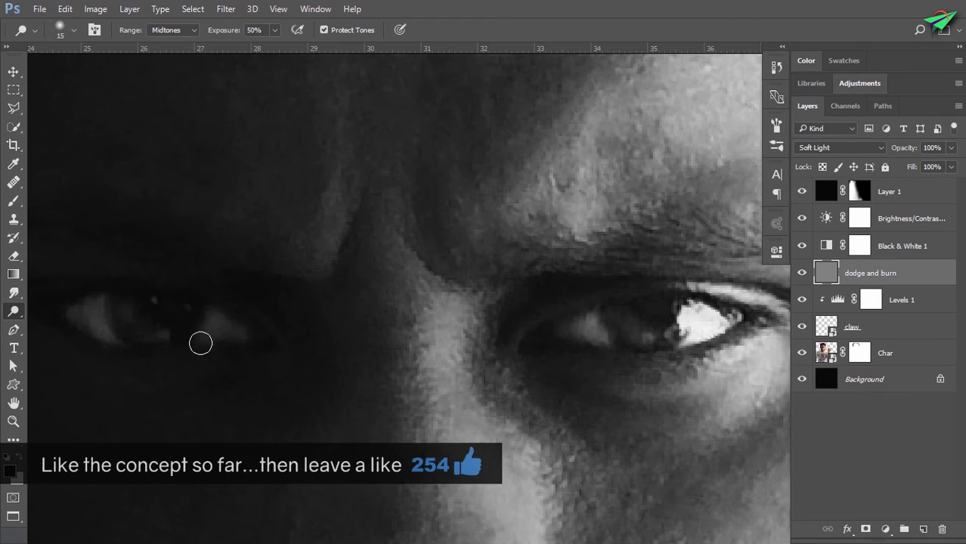
{"action": "left_click_drag", "start_coordinate": [294, 445], "coordinate": [445, 259]}
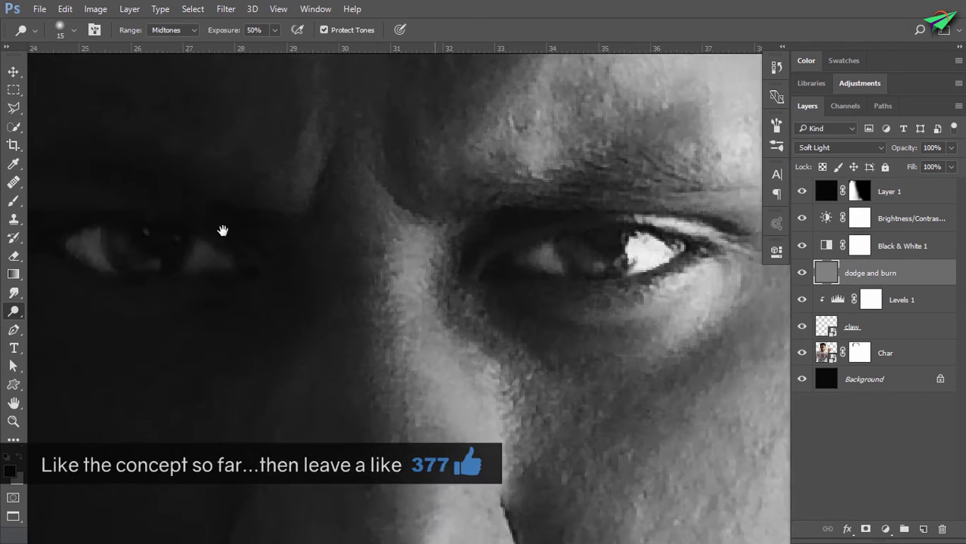
{"action": "left_click_drag", "start_coordinate": [222, 230], "coordinate": [256, 243]}
Step: Marquee the shadowed left eye area and fill it with 50% gray
{"action": "key", "text": "m"}
{"action": "mouse_move", "coordinate": [72, 205]}
{"action": "left_mouse_down"}
{"action": "mouse_move", "coordinate": [138, 279]}
{"action": "mouse_move", "coordinate": [297, 336]}
{"action": "mouse_move", "coordinate": [318, 333]}
{"action": "left_mouse_up"}
{"action": "left_click", "coordinate": [65, 8]}
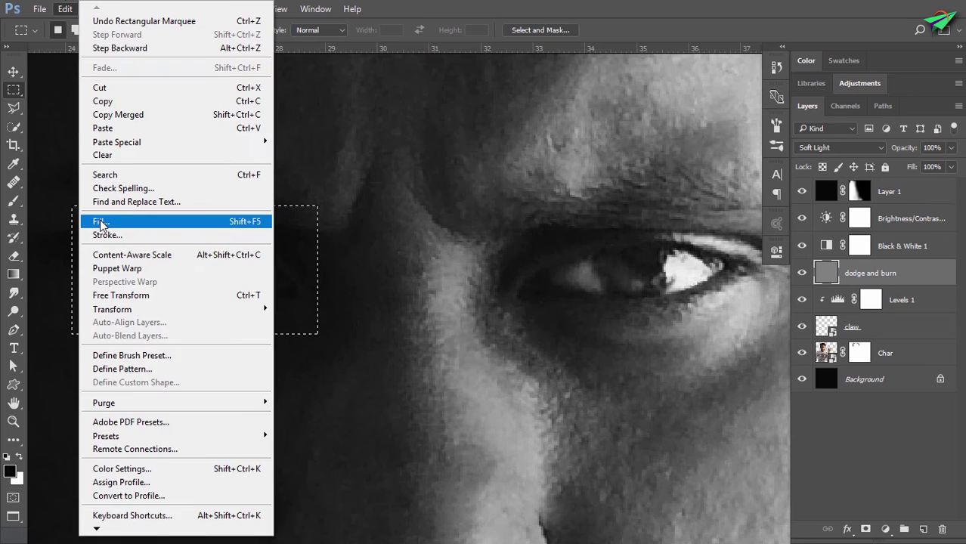
{"action": "left_click", "coordinate": [100, 221]}
{"action": "left_click", "coordinate": [573, 144]}
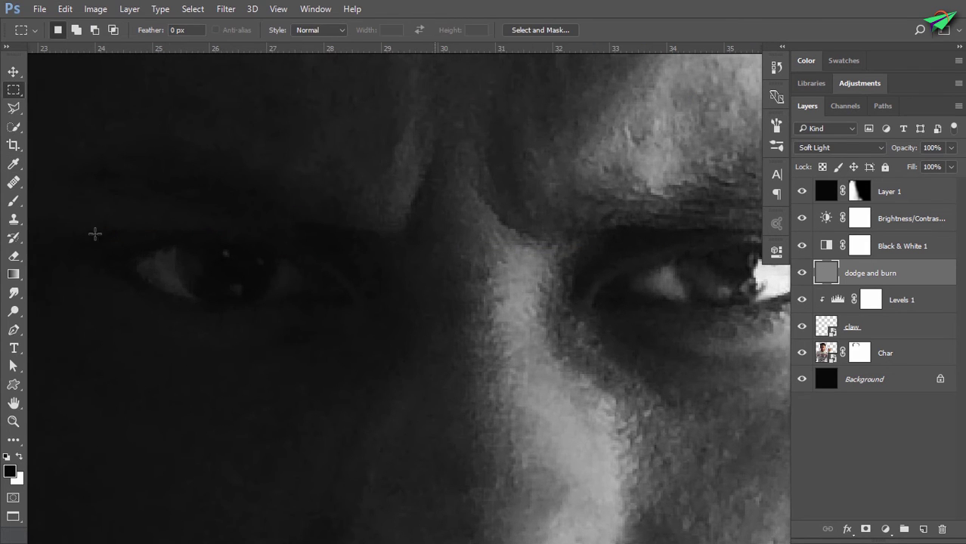
Step: Return to the Dodge tool and move the view from the face toward the fist
{"action": "key", "text": "o"}
{"action": "scroll", "coordinate": [295, 263], "scroll_direction": "down", "scroll_amount": 2, "text": "alt"}
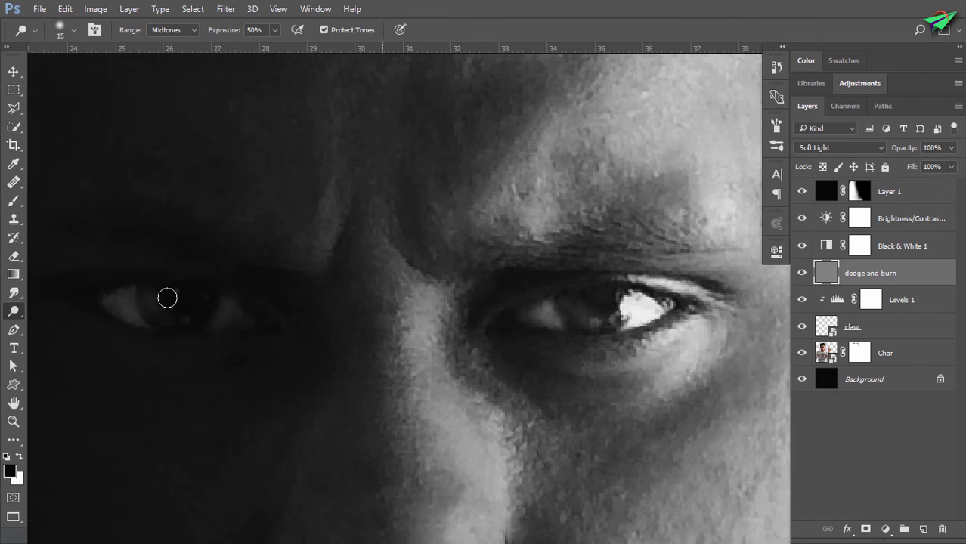
{"action": "scroll", "coordinate": [285, 392], "scroll_direction": "down", "scroll_amount": 3, "text": "alt"}
{"action": "left_click_drag", "start_coordinate": [364, 328], "coordinate": [319, 323]}
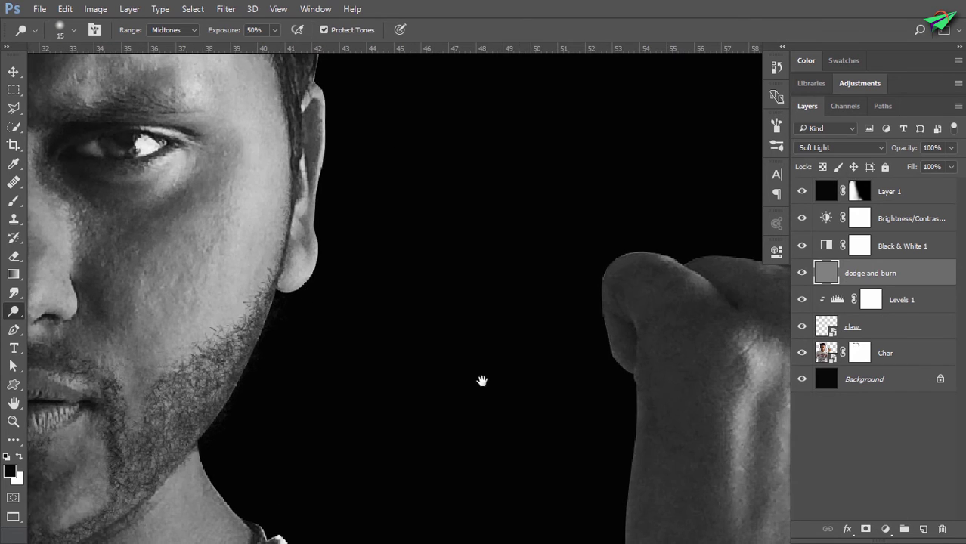
Step: Burn the knuckles and the area around the blade tip at 41% exposure
{"action": "left_click_drag", "start_coordinate": [481, 380], "coordinate": [249, 267]}
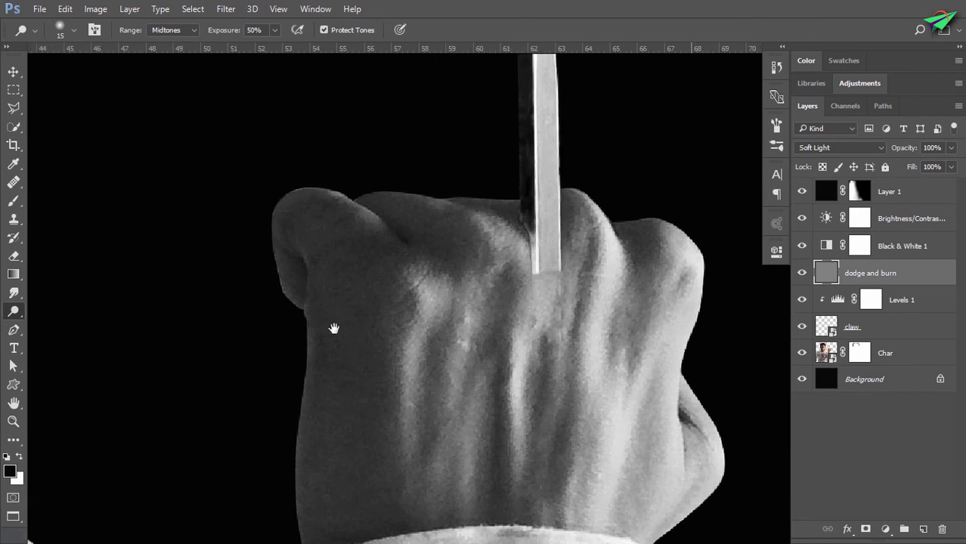
{"action": "scroll", "coordinate": [334, 327], "scroll_direction": "right", "scroll_amount": 3}
{"action": "scroll", "coordinate": [319, 334], "scroll_direction": "down", "scroll_amount": 2, "text": "alt"}
{"action": "left_click_drag", "start_coordinate": [225, 32], "coordinate": [226, 32]}
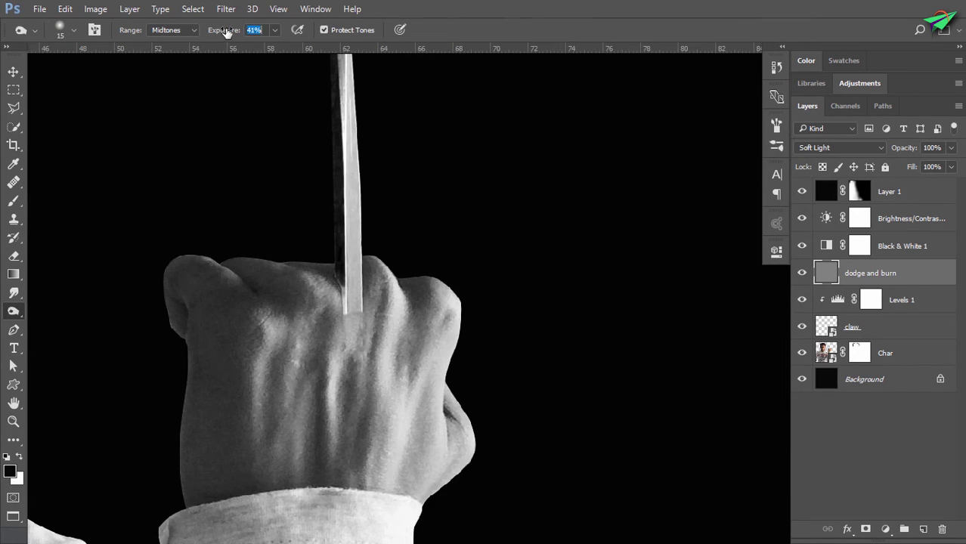
{"action": "left_click_drag", "start_coordinate": [341, 311], "coordinate": [353, 351]}
{"action": "left_click_drag", "start_coordinate": [336, 310], "coordinate": [344, 340]}
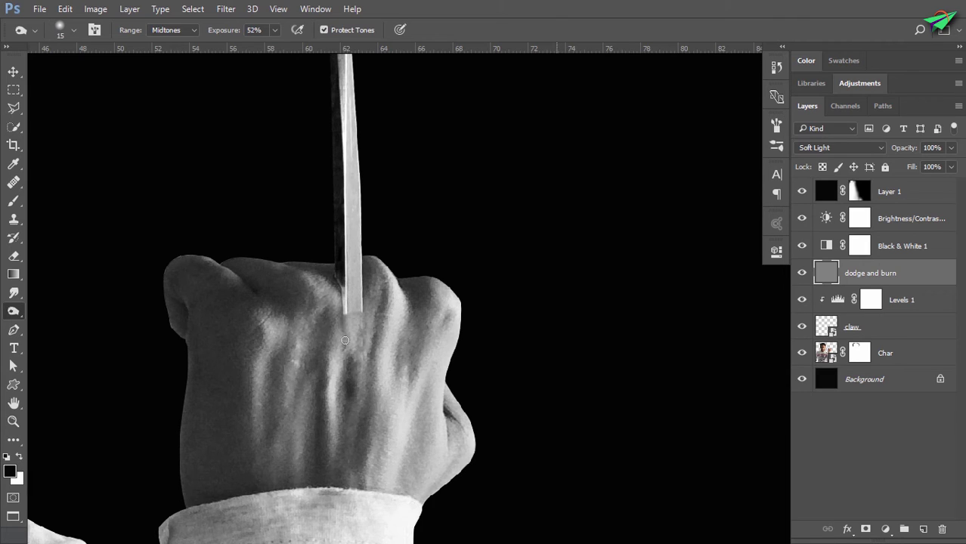
{"action": "left_click_drag", "start_coordinate": [287, 325], "coordinate": [298, 420]}
{"action": "mouse_move", "coordinate": [388, 399]}
{"action": "left_mouse_down"}
{"action": "mouse_move", "coordinate": [399, 337]}
{"action": "mouse_move", "coordinate": [400, 363]}
{"action": "left_mouse_up"}
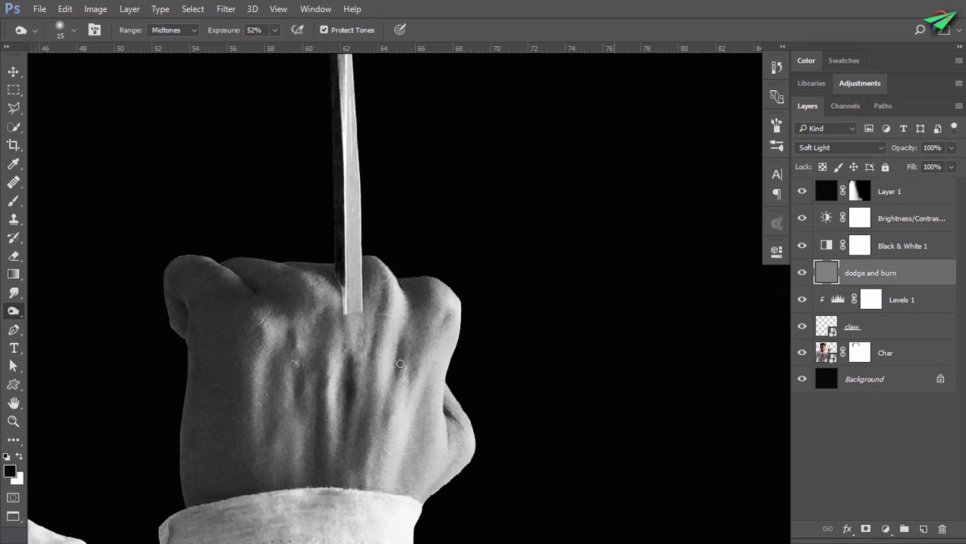
Step: Brighten the knuckle ridges with the Dodge tool
{"action": "right_click", "coordinate": [13, 310]}
{"action": "left_click", "coordinate": [72, 310]}
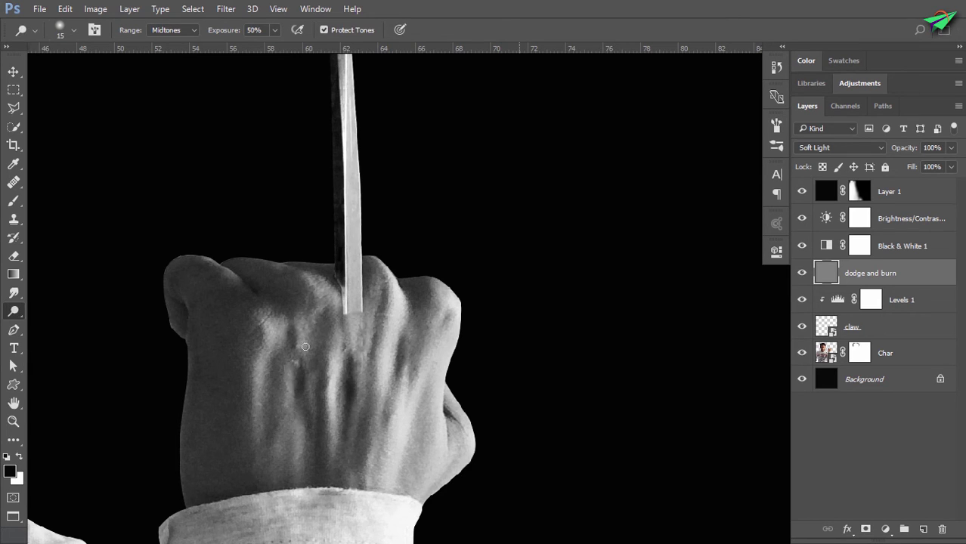
{"action": "left_click_drag", "start_coordinate": [303, 332], "coordinate": [313, 406]}
{"action": "mouse_move", "coordinate": [365, 326]}
{"action": "left_mouse_down"}
{"action": "mouse_move", "coordinate": [362, 420]}
{"action": "mouse_move", "coordinate": [357, 324]}
{"action": "left_mouse_up"}
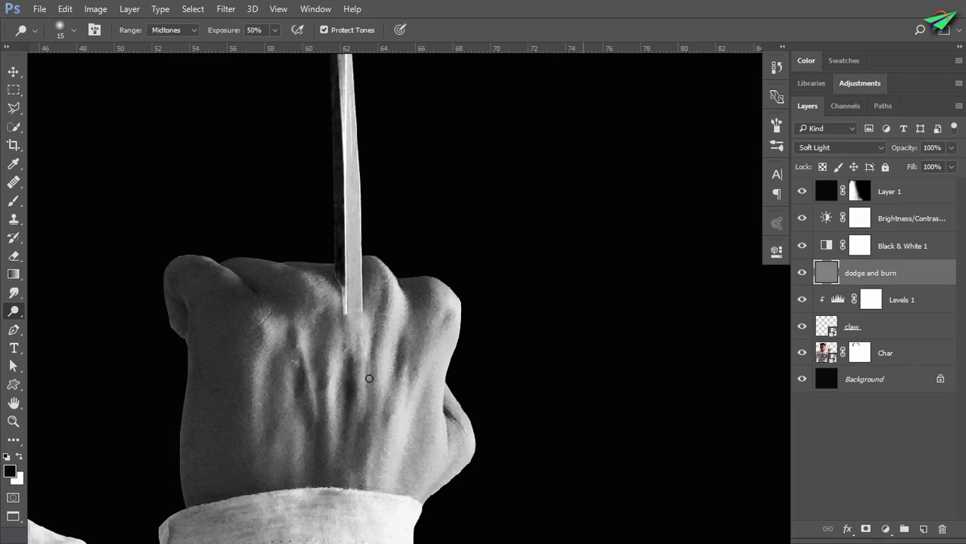
{"action": "left_click_drag", "start_coordinate": [420, 332], "coordinate": [407, 410]}
Step: Add a mask to the claw layer and paint black with a size-28 brush to hide the blade's base
{"action": "left_click", "coordinate": [869, 327]}
{"action": "left_click", "coordinate": [865, 529]}
{"action": "left_click", "coordinate": [13, 201]}
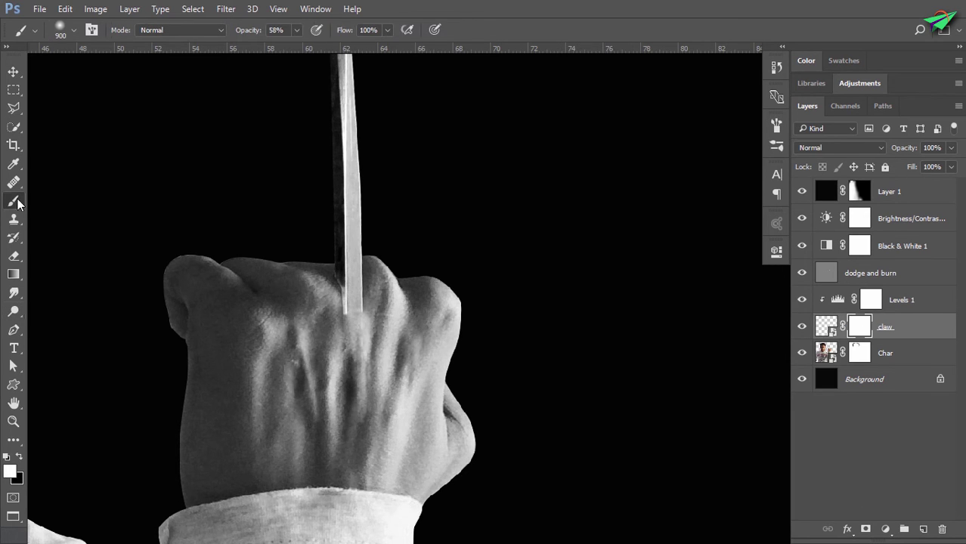
{"action": "right_click", "coordinate": [317, 234]}
{"action": "type", "text": "28"}
{"action": "key", "text": "Return"}
{"action": "key", "text": "3"}
{"action": "key", "text": "3"}
{"action": "key", "text": "x"}
{"action": "left_click_drag", "start_coordinate": [332, 301], "coordinate": [361, 304]}
Step: Return to the dodge and burn layer with the Burn tool limited to Highlights
{"action": "left_click", "coordinate": [869, 273]}
{"action": "left_click", "coordinate": [13, 311]}
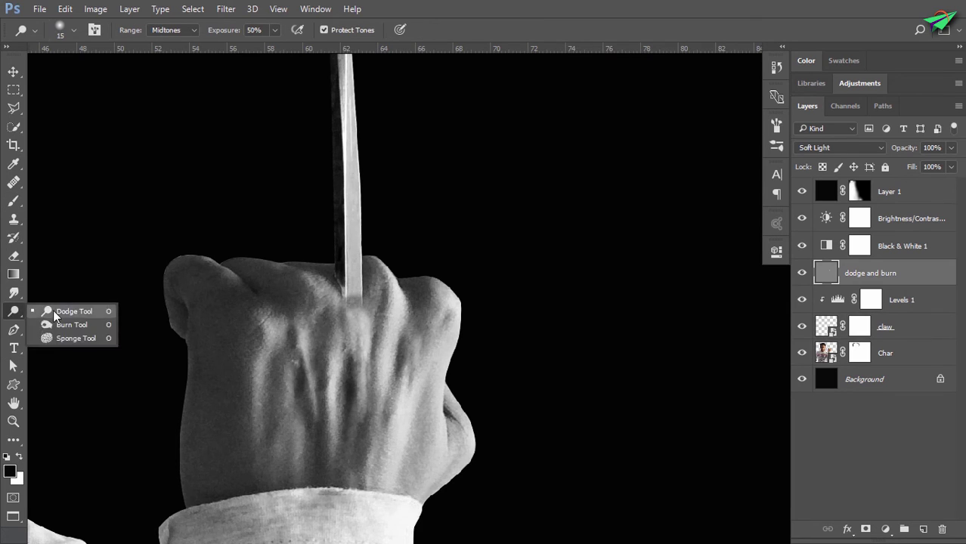
{"action": "left_click", "coordinate": [75, 310]}
{"action": "left_click", "coordinate": [13, 311]}
{"action": "left_click", "coordinate": [68, 324]}
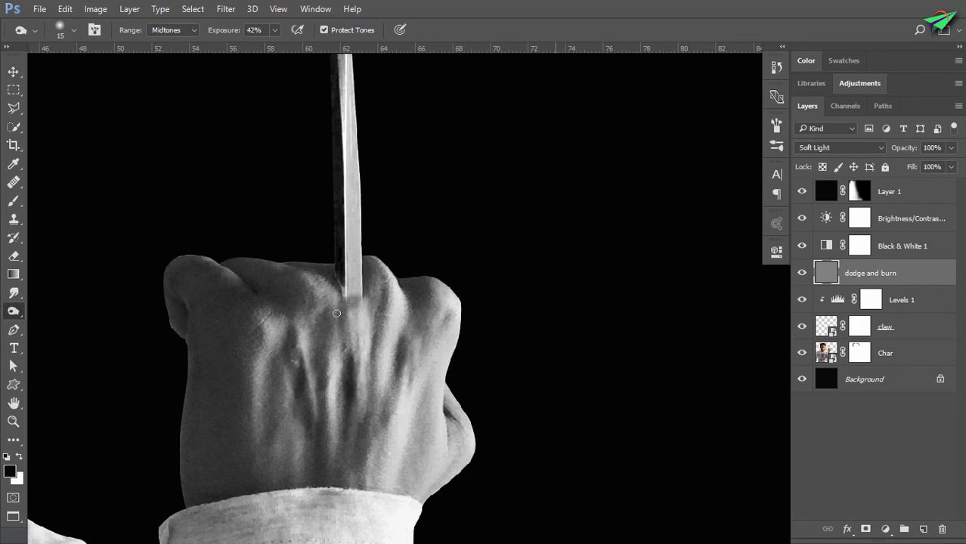
{"action": "left_click", "coordinate": [175, 29]}
{"action": "left_click", "coordinate": [172, 58]}
{"action": "scroll", "coordinate": [477, 426], "scroll_direction": "down", "scroll_amount": 2}
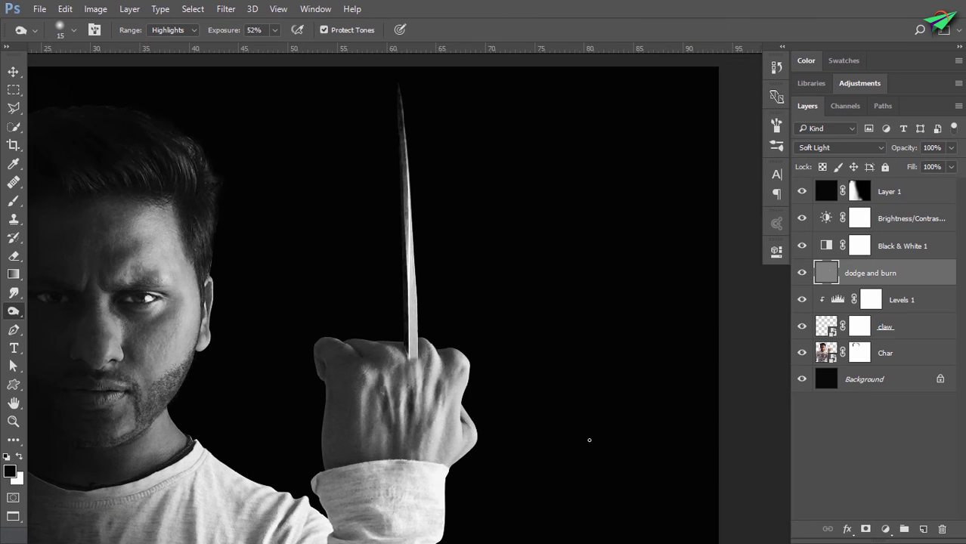
{"action": "scroll", "coordinate": [454, 430], "scroll_direction": "down", "scroll_amount": 4}
{"action": "scroll", "coordinate": [453, 431], "scroll_direction": "down", "scroll_amount": 1}
{"action": "scroll", "coordinate": [453, 431], "scroll_direction": "up", "scroll_amount": 3}
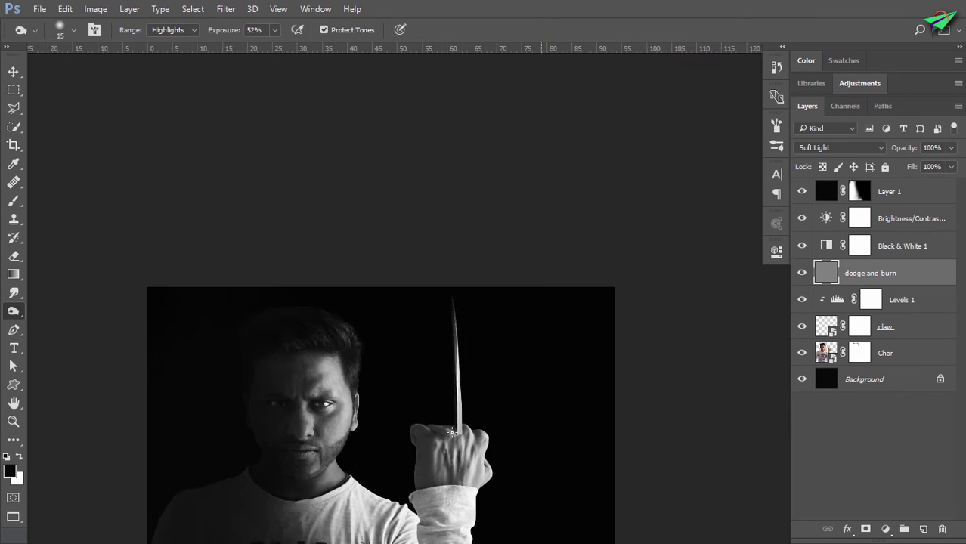
{"action": "scroll", "coordinate": [451, 432], "scroll_direction": "up", "scroll_amount": 1}
{"action": "scroll", "coordinate": [446, 436], "scroll_direction": "up", "scroll_amount": 1}
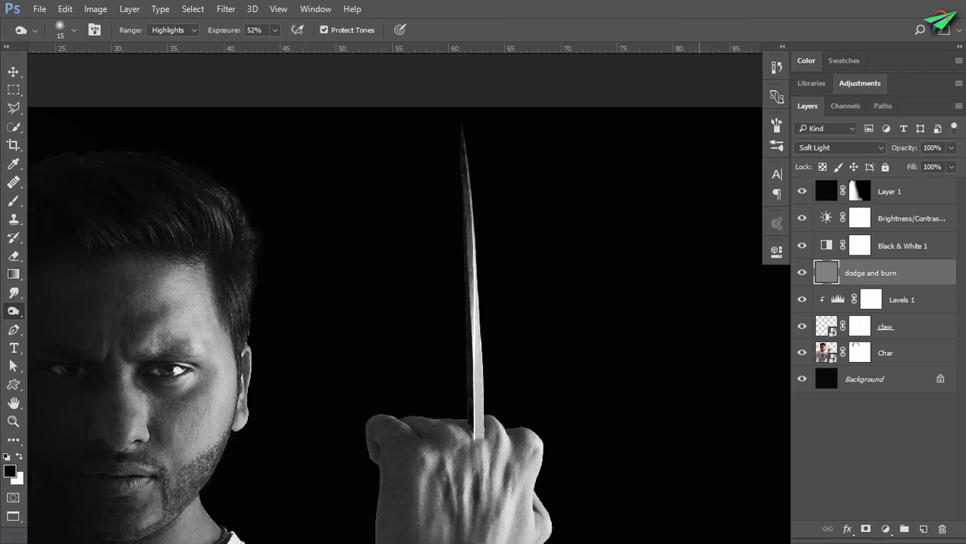
Step: Fit the whole poster on screen and select Layer 1
{"action": "key", "text": "z"}
{"action": "right_click", "coordinate": [395, 304]}
{"action": "left_click", "coordinate": [449, 310]}
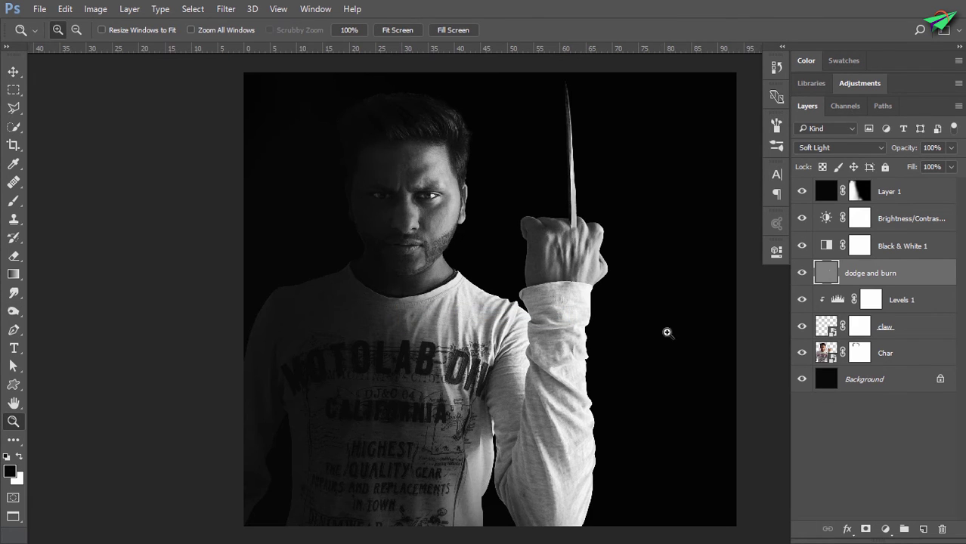
{"action": "left_click", "coordinate": [894, 195]}
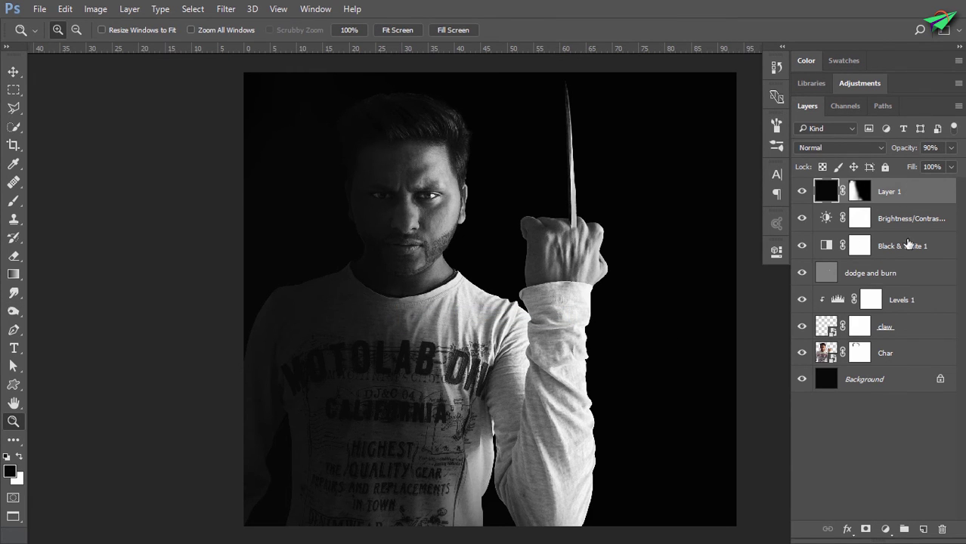
Step: Add a Levels adjustment, raising the black input and setting midtones to about 1.17
{"action": "left_click", "coordinate": [887, 529]}
{"action": "left_click", "coordinate": [871, 291]}
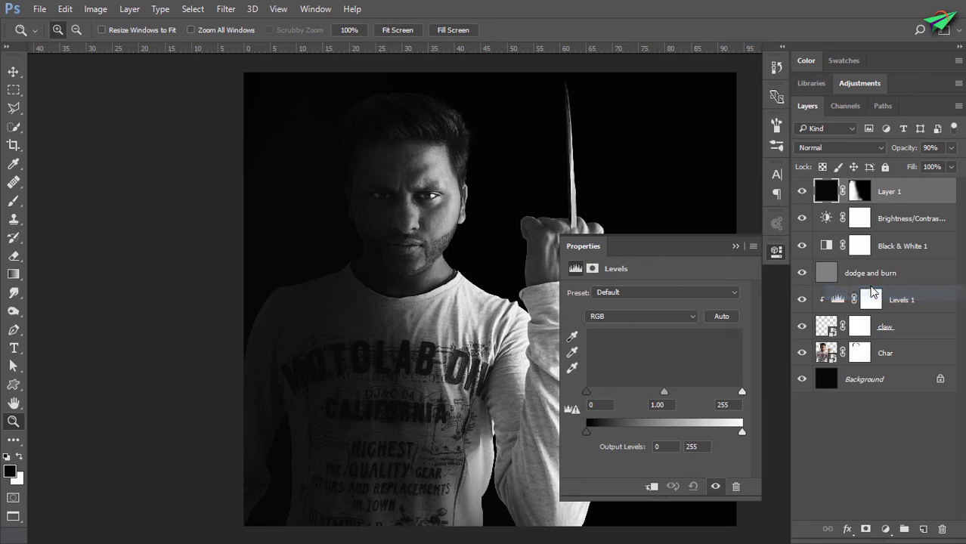
{"action": "left_click", "coordinate": [900, 221]}
{"action": "left_click", "coordinate": [885, 196]}
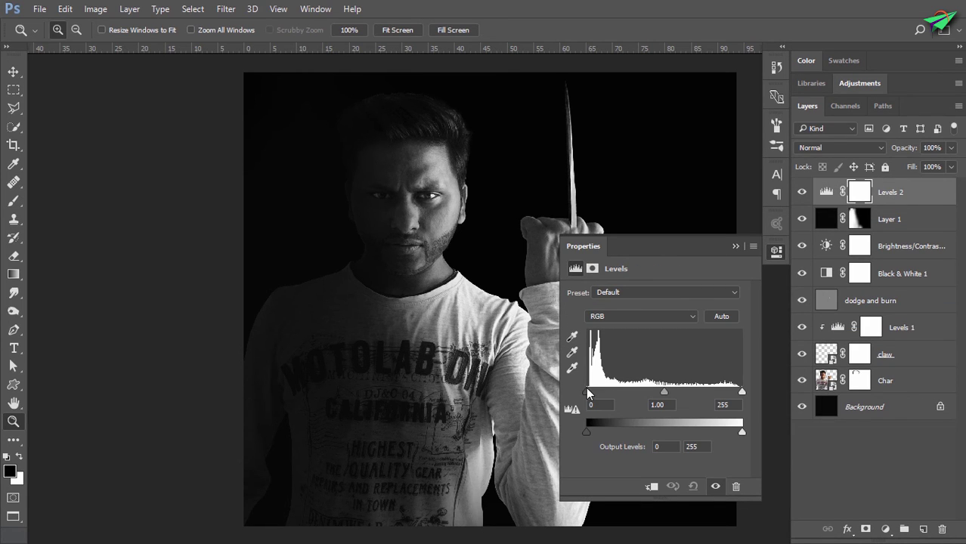
{"action": "left_click_drag", "start_coordinate": [588, 392], "coordinate": [588, 392]}
{"action": "left_click_drag", "start_coordinate": [662, 392], "coordinate": [657, 392]}
{"action": "left_click_drag", "start_coordinate": [587, 392], "coordinate": [595, 392]}
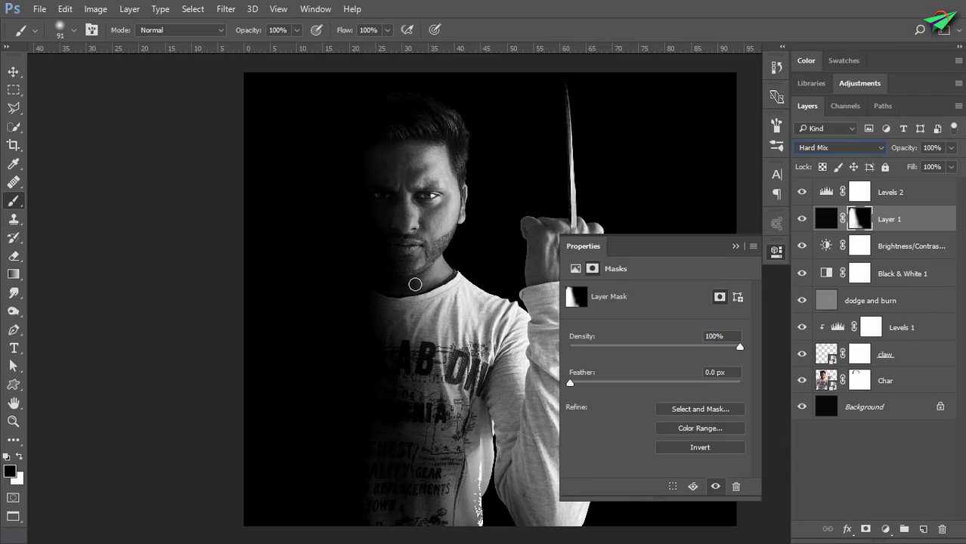
Step: Paint white on Layer 1's mask with a large, low-opacity brush to reveal the shirt's left side
{"action": "key", "text": "1"}
{"action": "key", "text": "2"}
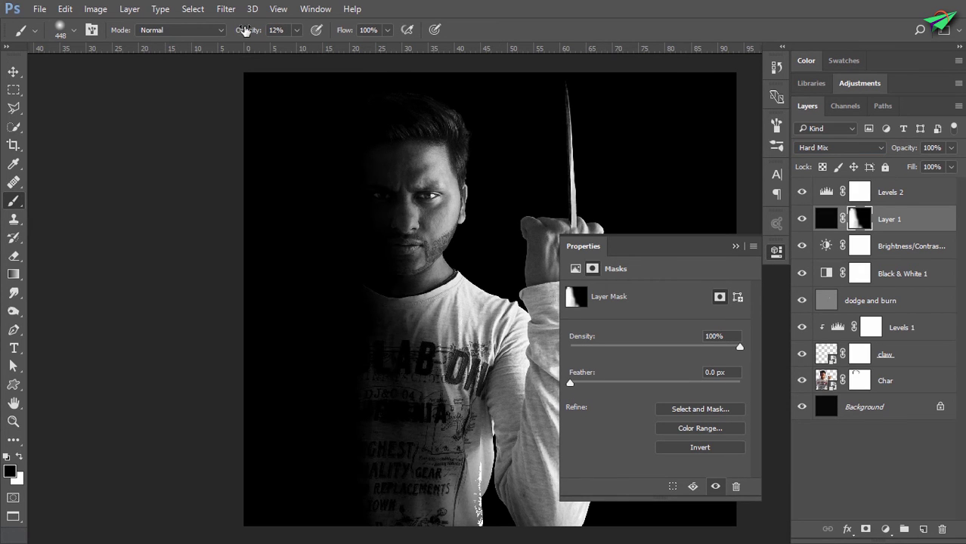
{"action": "key", "text": "x"}
{"action": "left_click_drag", "start_coordinate": [918, 148], "coordinate": [909, 147]}
{"action": "key", "text": "bracketleft"}
{"action": "key", "text": "bracketleft"}
{"action": "key", "text": "bracketleft"}
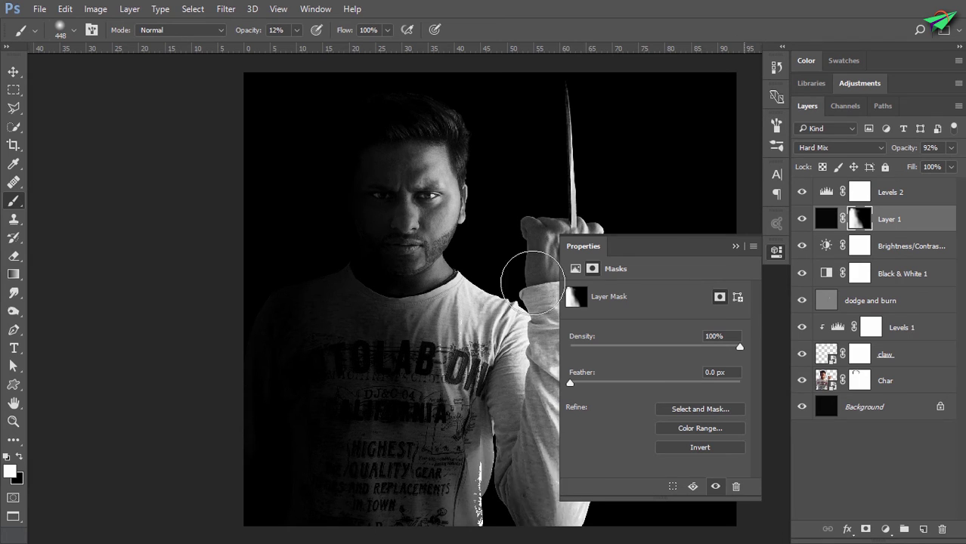
{"action": "left_click", "coordinate": [776, 250]}
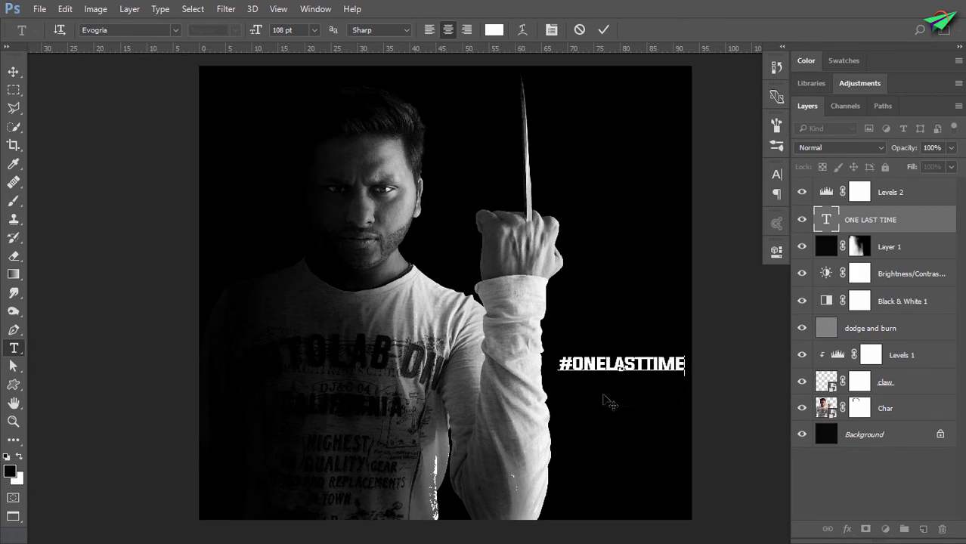
Step: Place #ONELASTTIME beside the fist, commit it, and add a 'YOUR NAME' line above
{"action": "left_click_drag", "start_coordinate": [602, 393], "coordinate": [599, 382]}
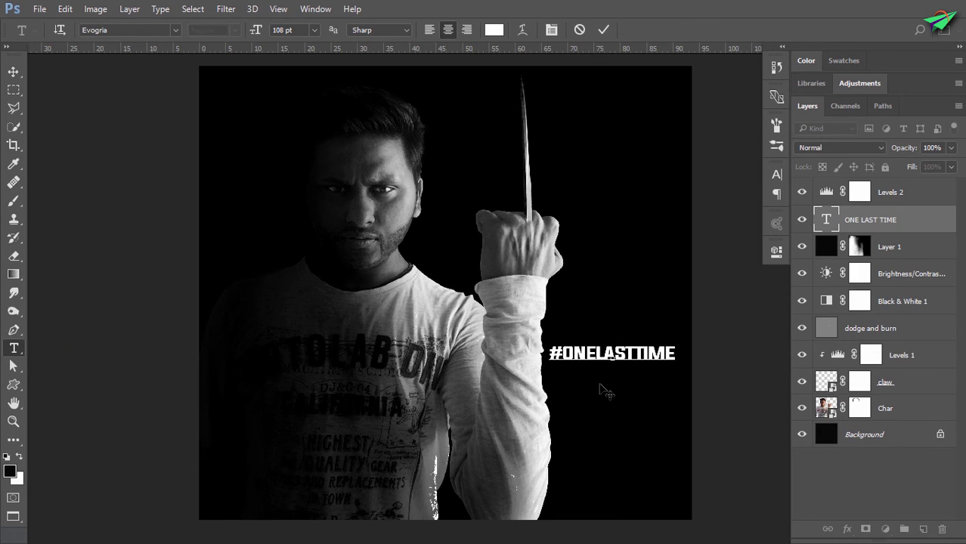
{"action": "left_click", "coordinate": [603, 29]}
{"action": "left_click", "coordinate": [599, 265]}
{"action": "type", "text": "YOUR NAME"}
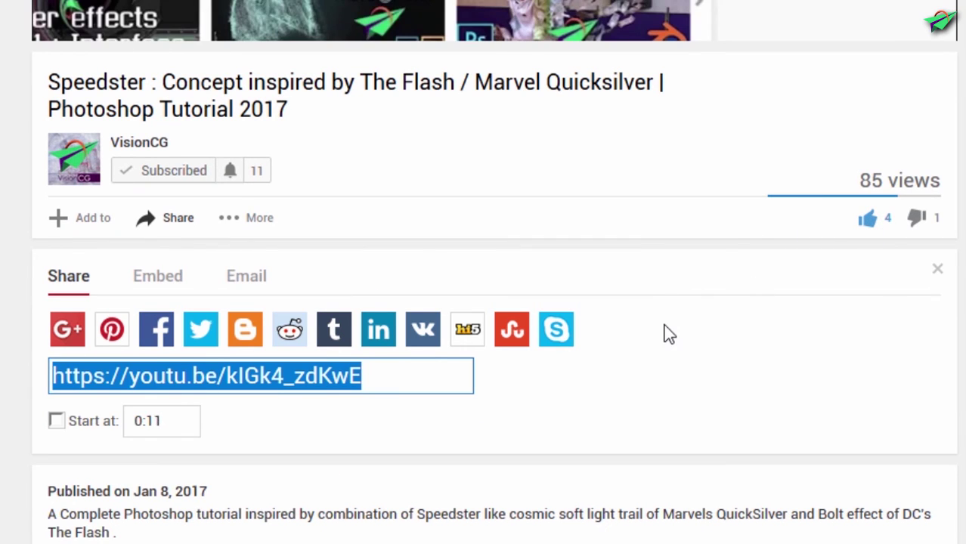
Step: Scroll the tutorial page down past the comments and back up
{"action": "scroll", "coordinate": [663, 333], "scroll_direction": "down", "scroll_amount": 5}
{"action": "scroll", "coordinate": [459, 261], "scroll_direction": "down", "scroll_amount": 3}
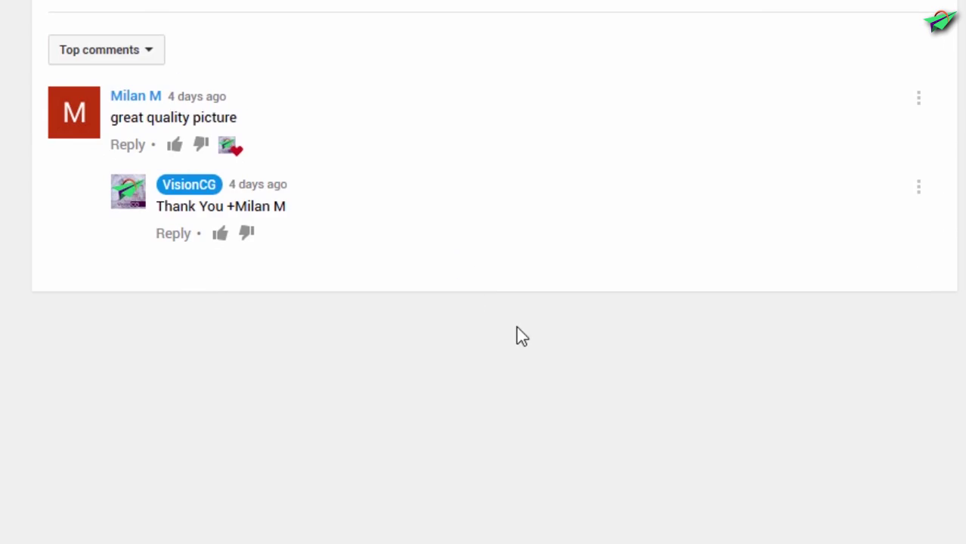
{"action": "scroll", "coordinate": [525, 287], "scroll_direction": "up", "scroll_amount": 2}
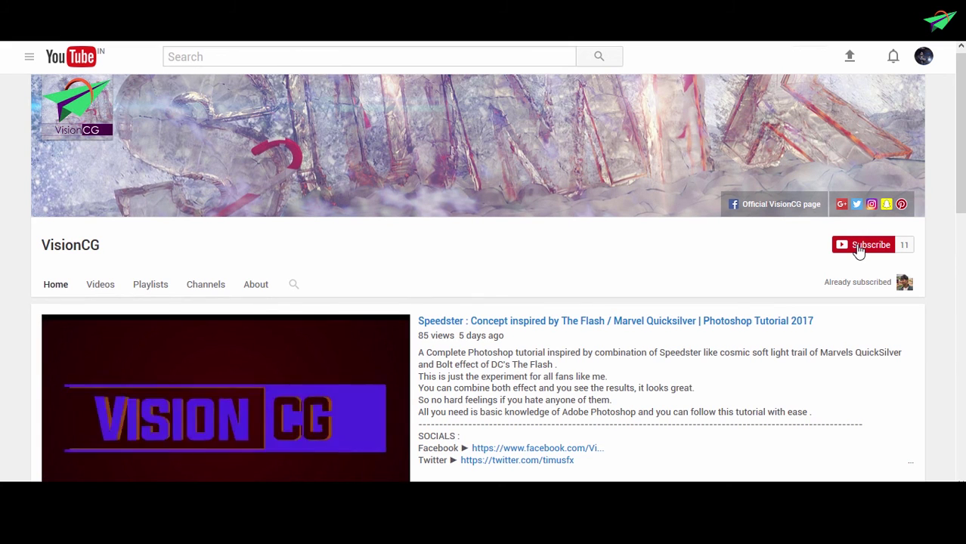
Step: Subscribe to VisionCG and save the setting to receive all its notifications
{"action": "left_click", "coordinate": [859, 248]}
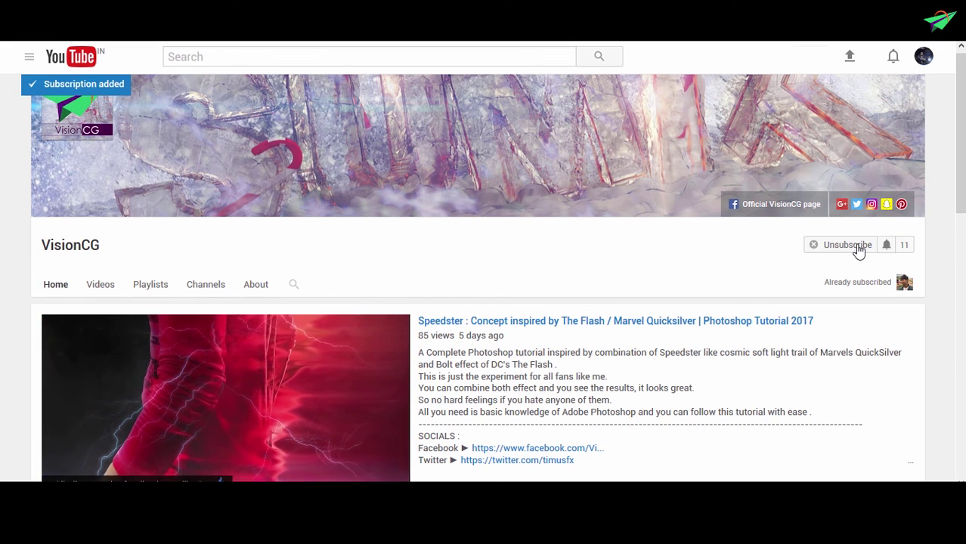
{"action": "left_click", "coordinate": [887, 246]}
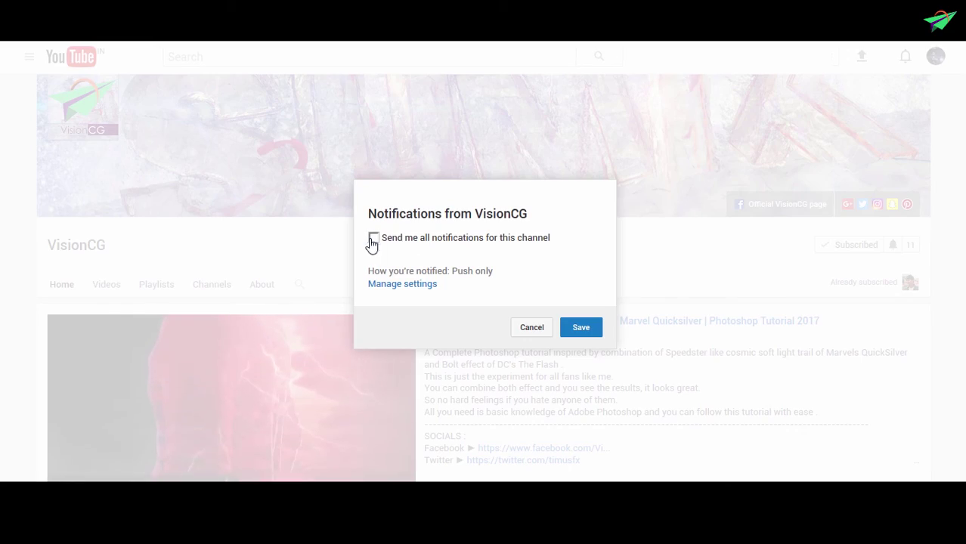
{"action": "left_click", "coordinate": [589, 330]}
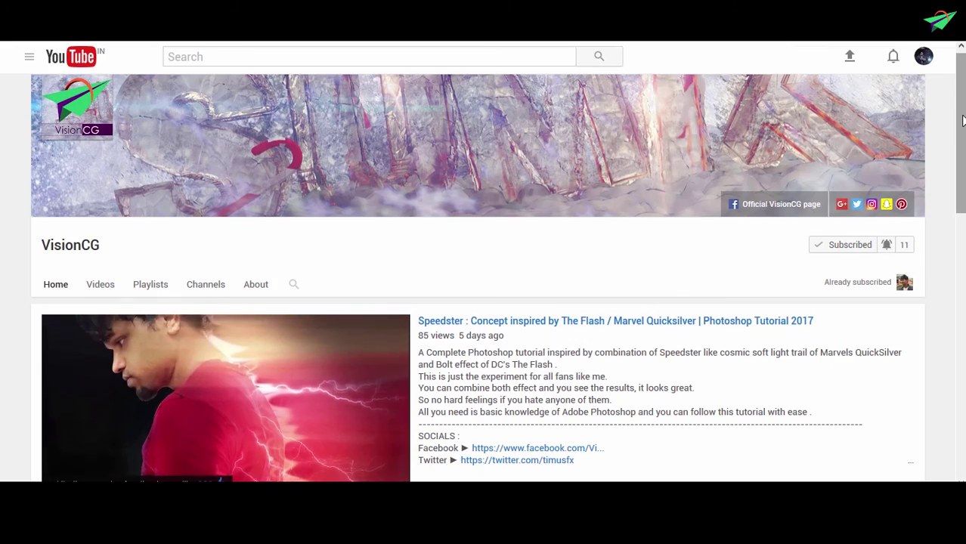